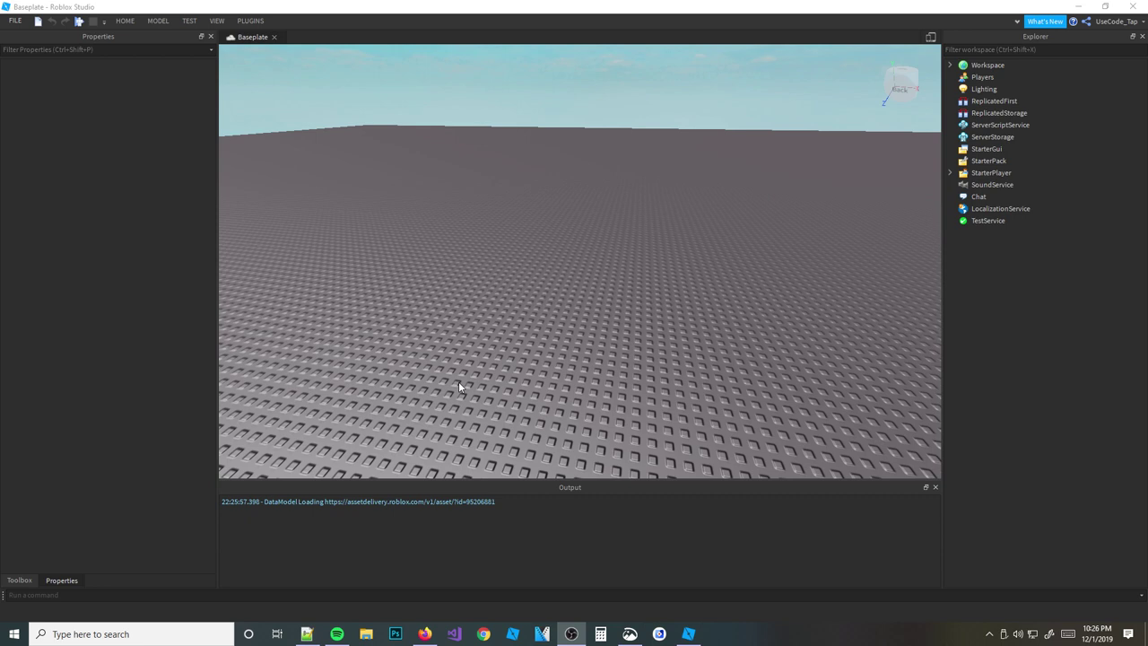
Expand Workspace and insert a Sound object into it
click(950, 65)
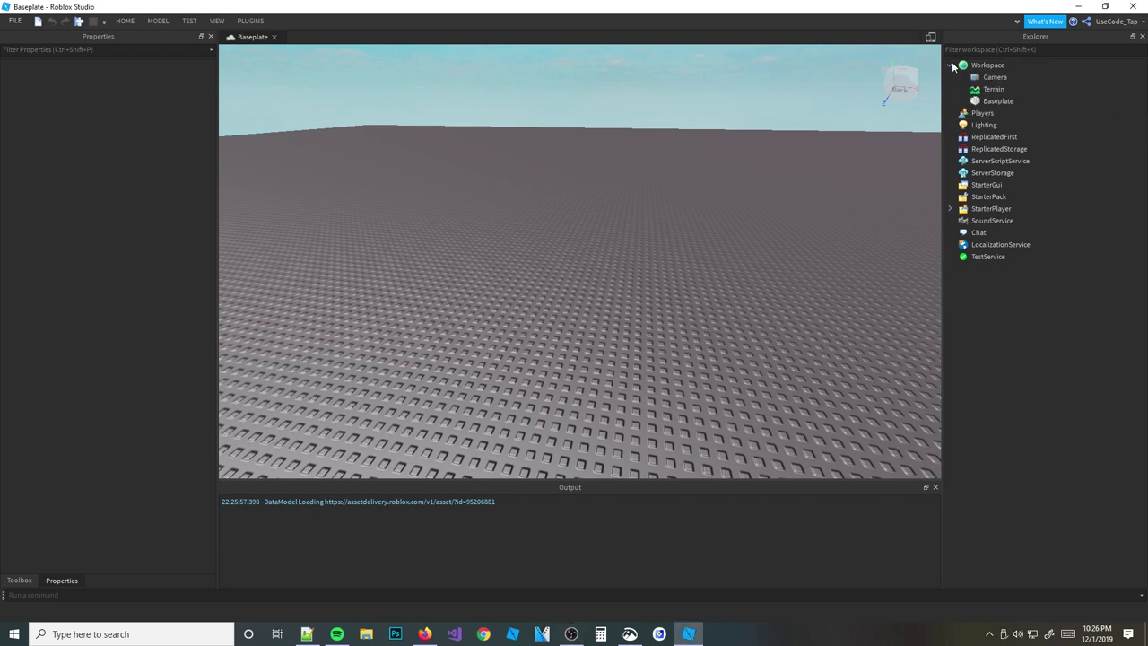
click(988, 64)
click(1013, 65)
text(sou)
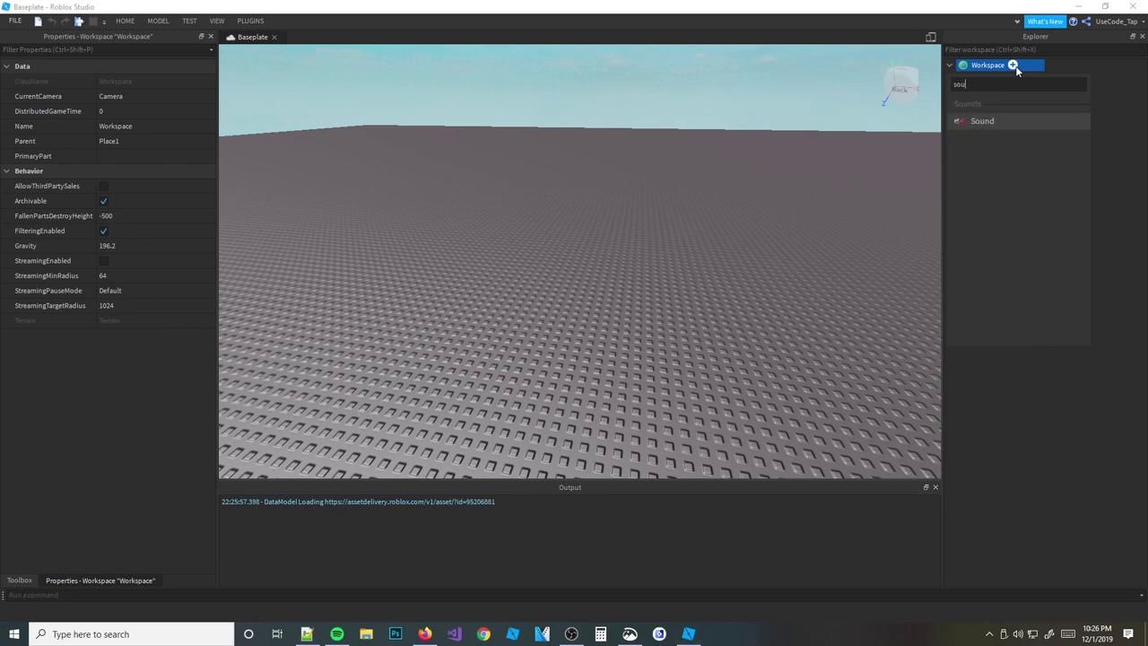
key(Return)
click(993, 100)
Switch the editor to full screen and keep the Home ribbon expanded
right_drag(619, 205, 637, 215)
key(alt+F11)
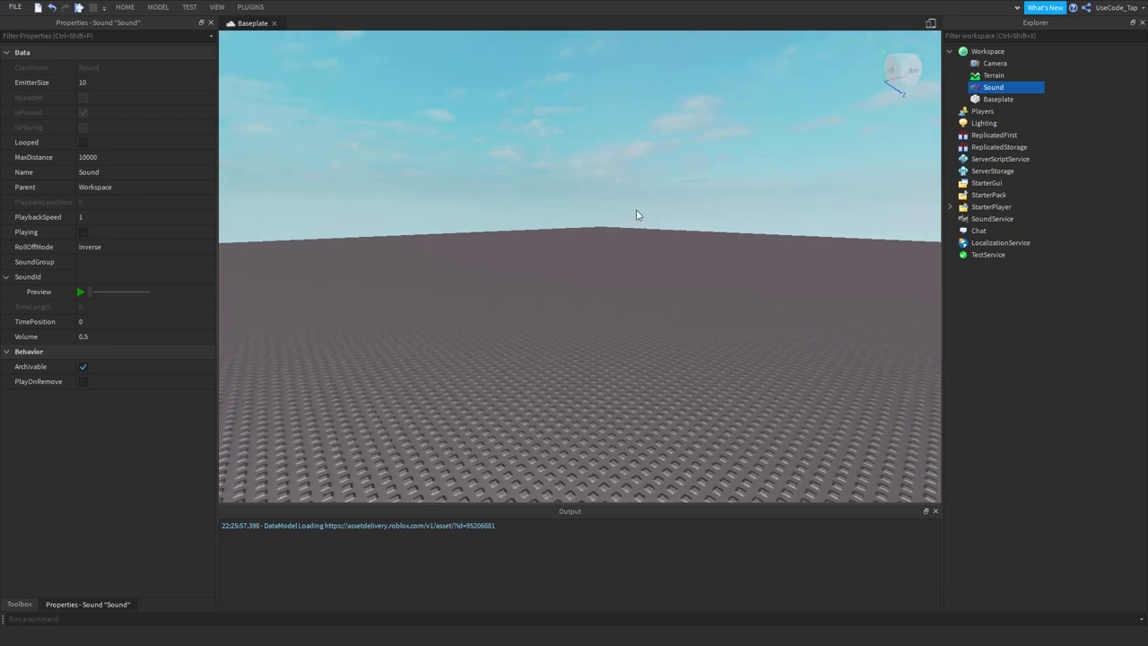
double_click(125, 6)
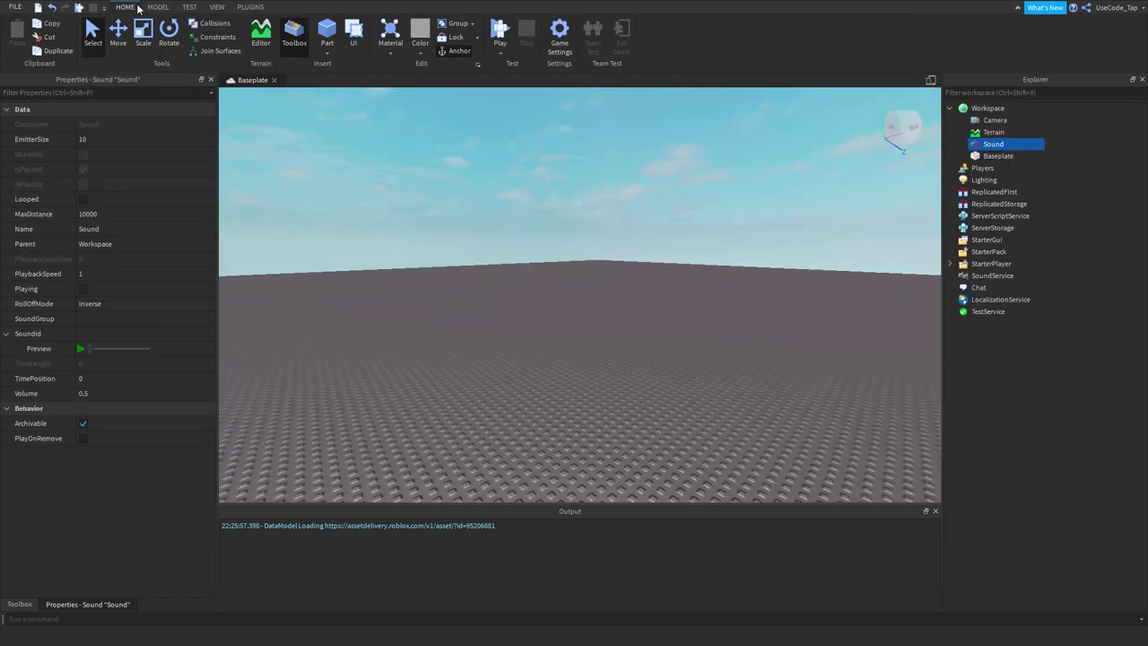
Delete the Sound object from Workspace
click(993, 132)
click(993, 143)
right_drag(741, 206, 743, 213)
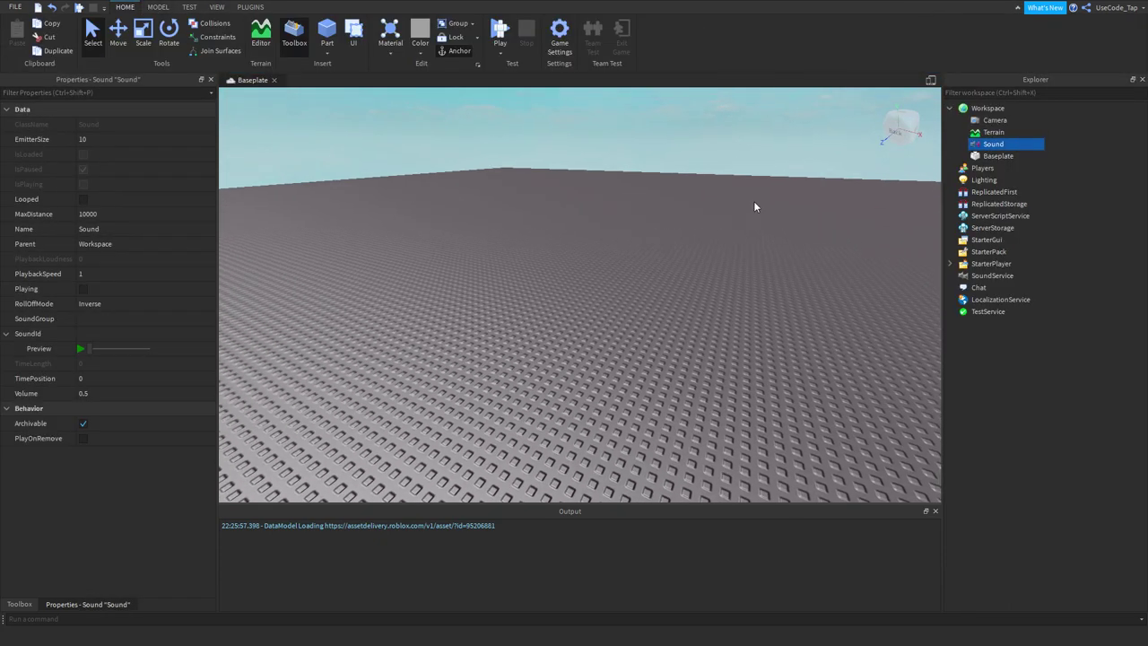
click(754, 206)
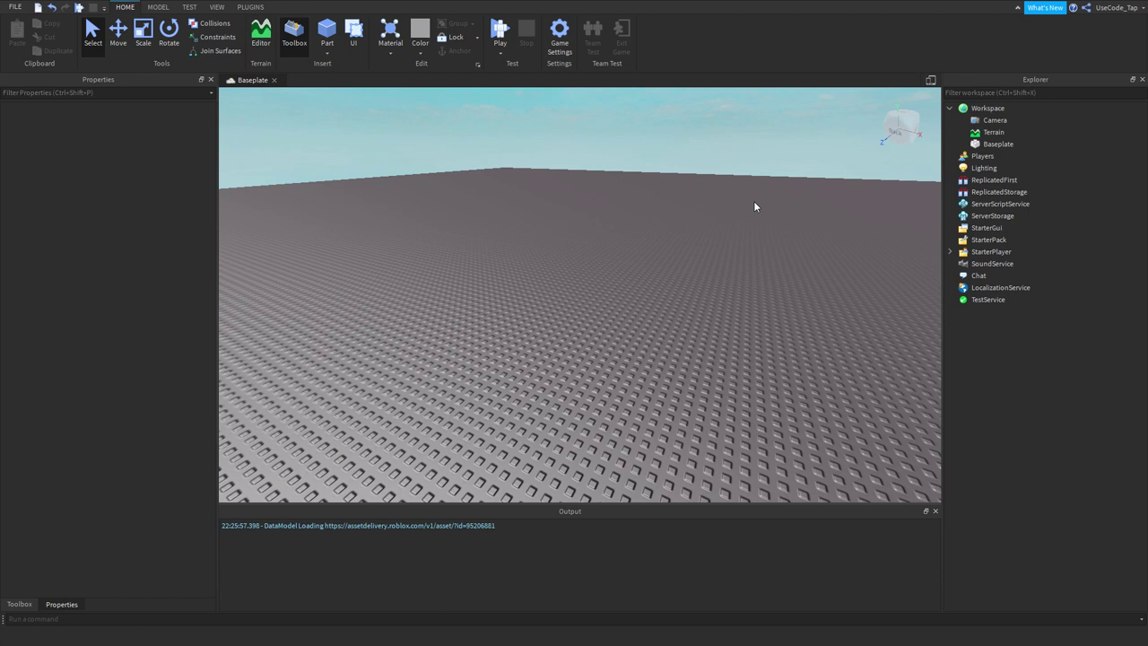
Add a Sound object to Workspace again and remove it
click(1012, 109)
text(soun)
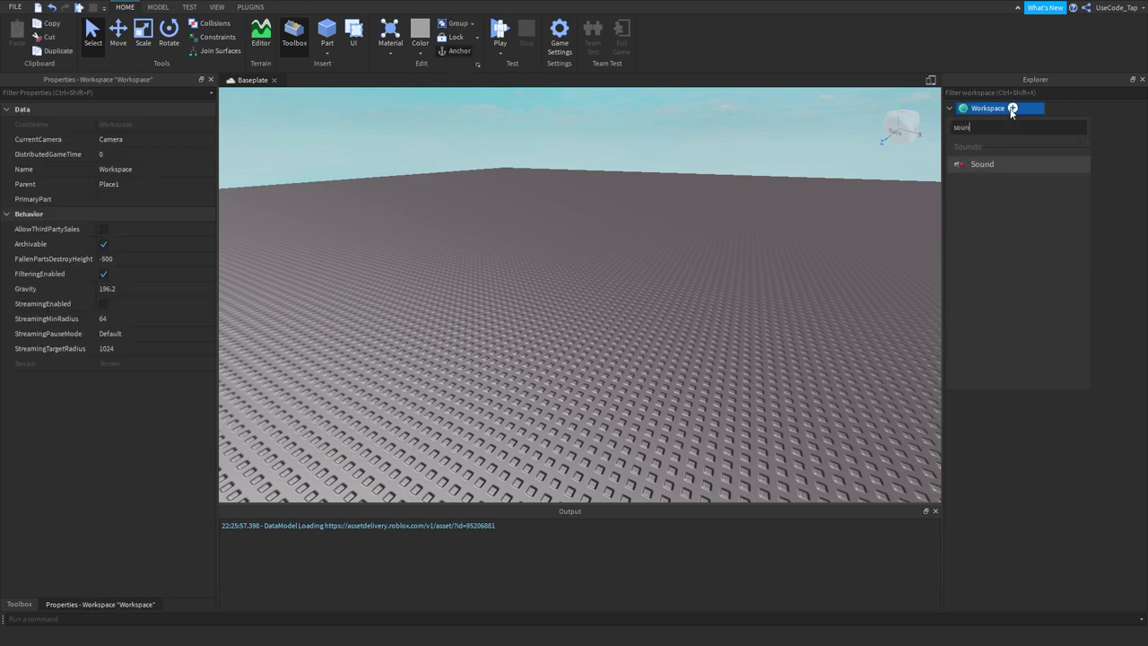
click(987, 163)
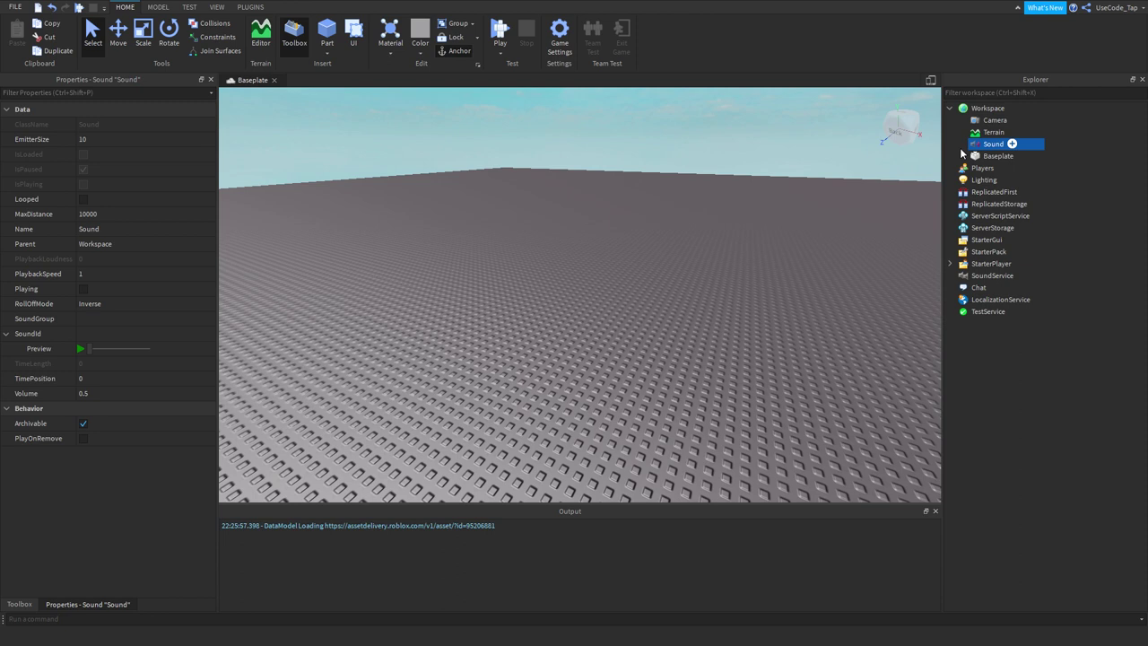
key(Delete)
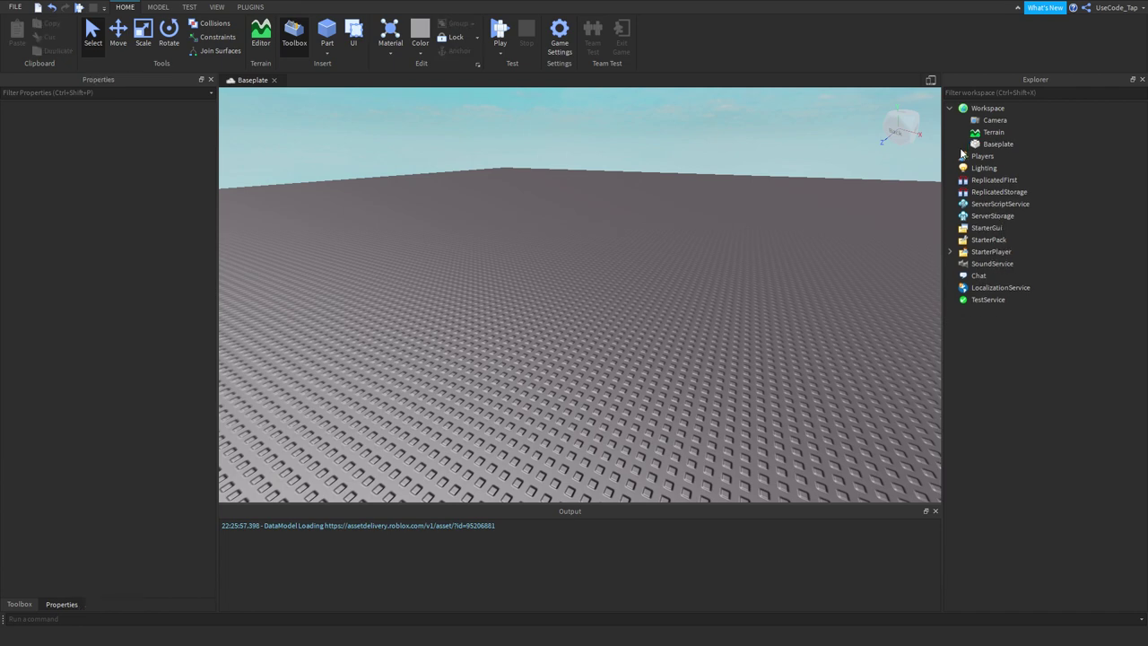
Display the View ribbon, then hide the Explorer window and show it again
right_drag(718, 269, 725, 202)
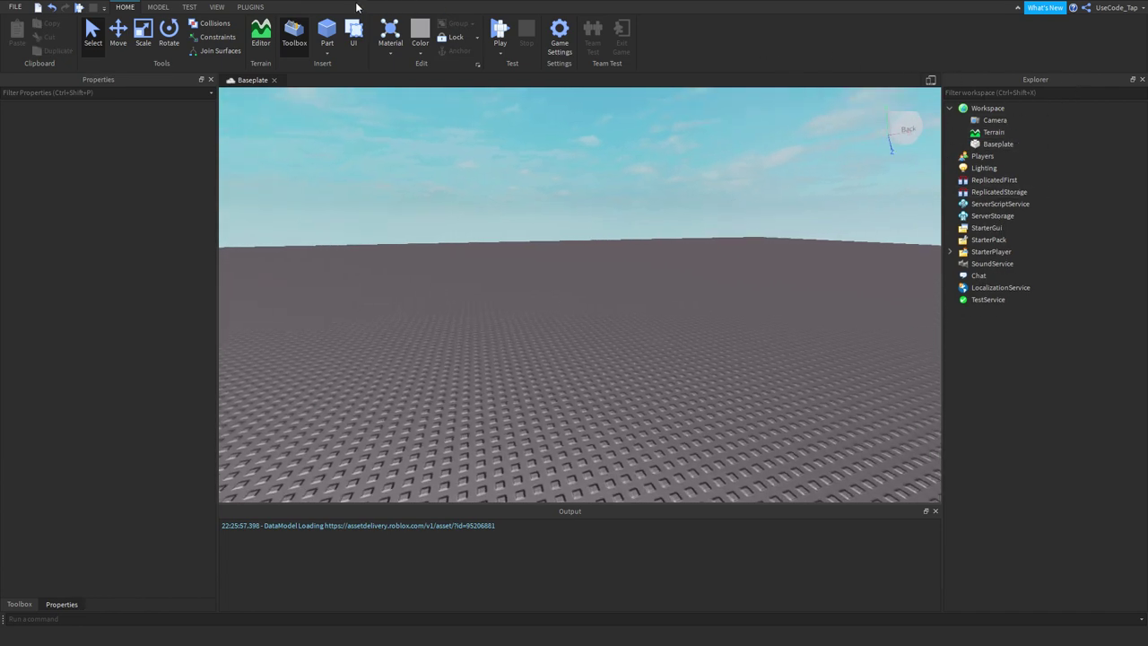
click(216, 6)
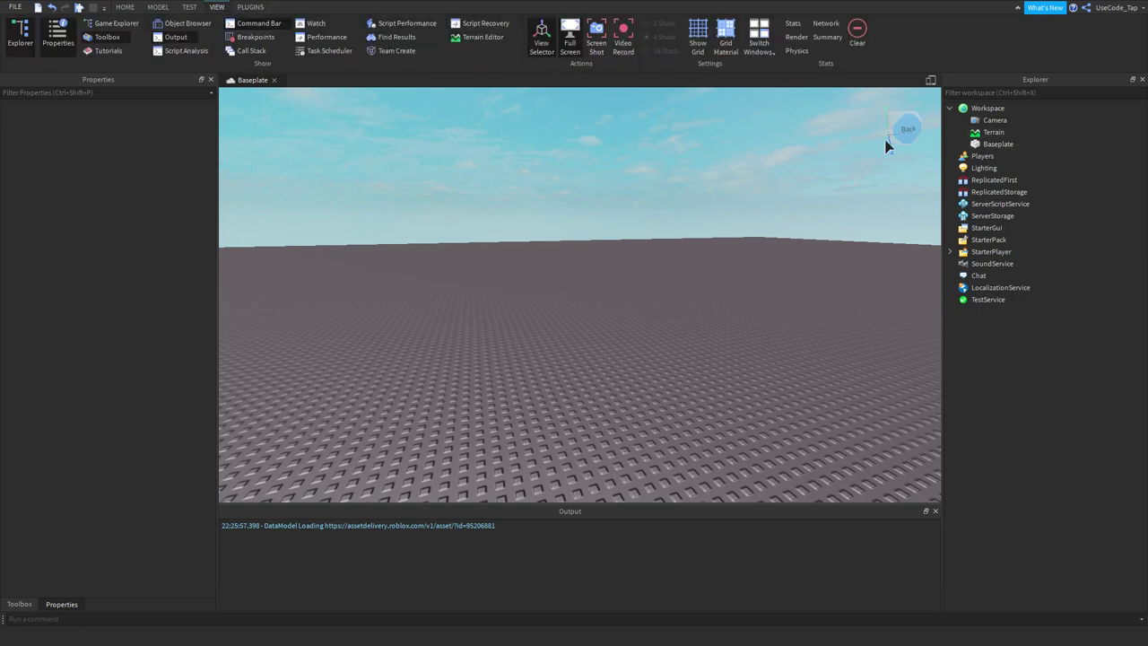
double_click(221, 8)
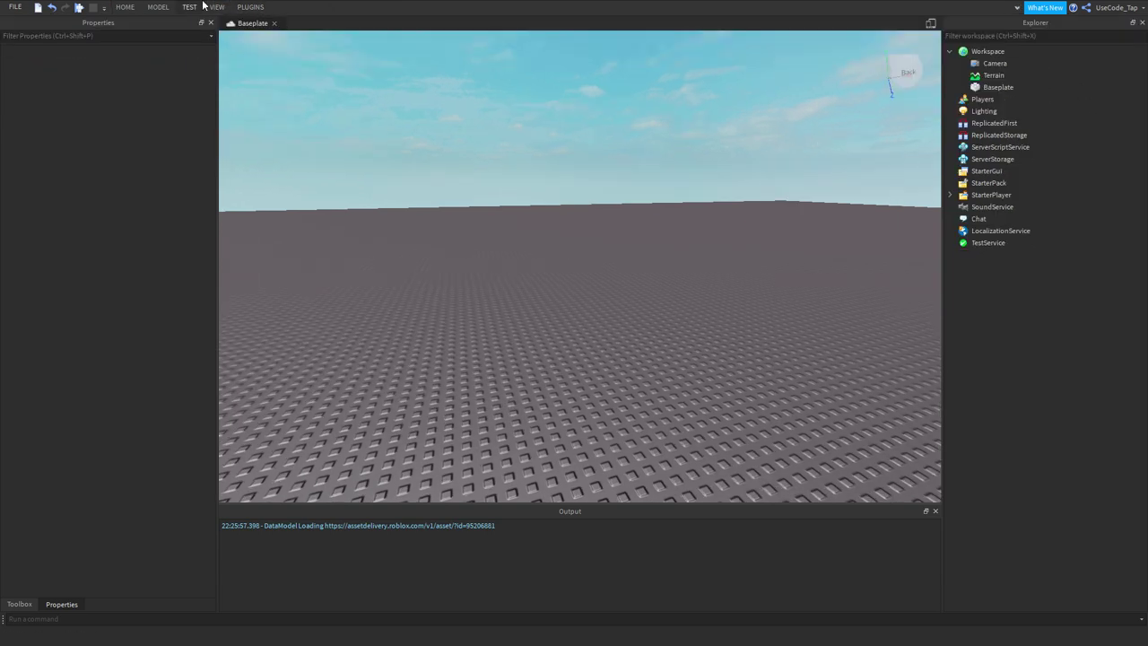
double_click(218, 8)
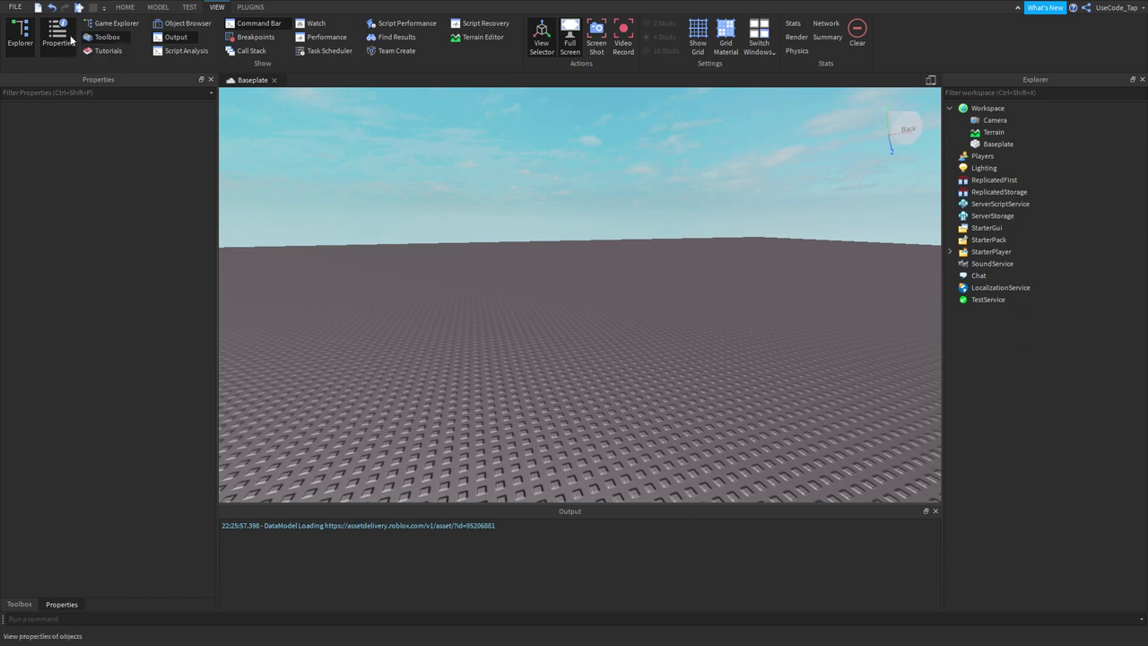
click(18, 38)
click(18, 37)
Insert a Sound object into Workspace and select it to show its properties
click(1015, 110)
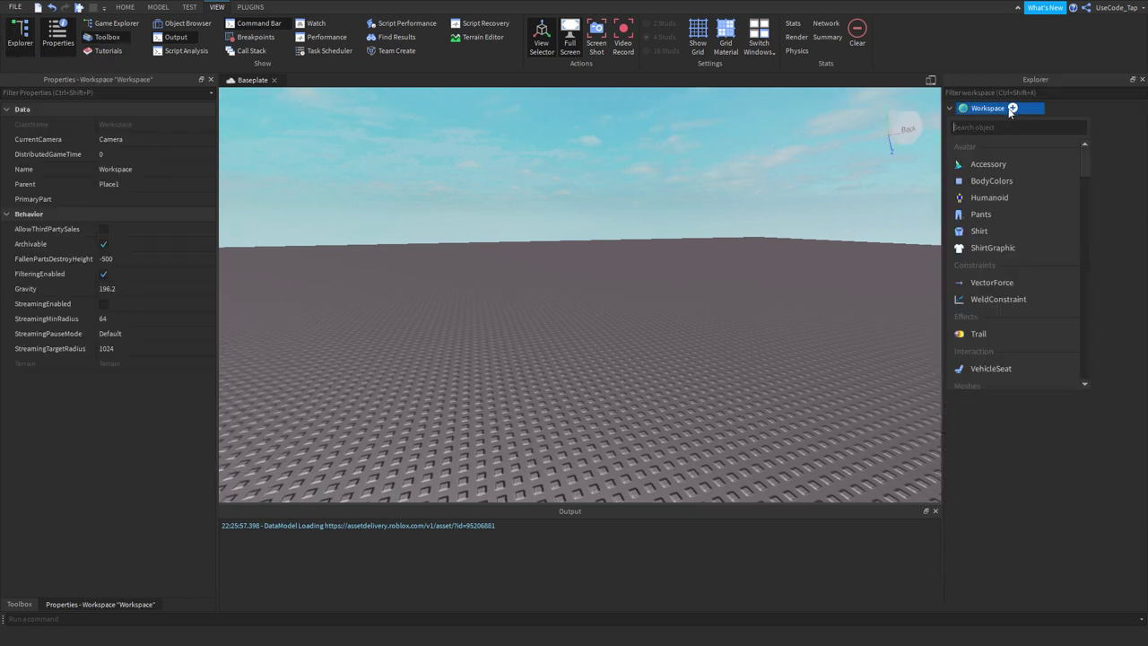
text(s)
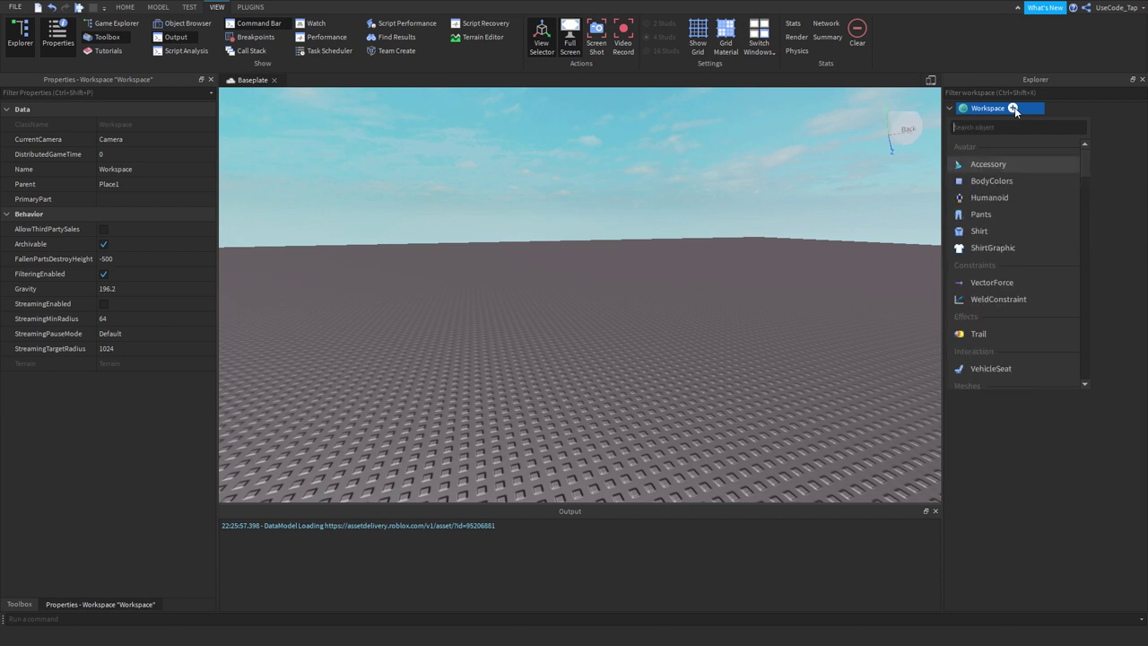
text(ou)
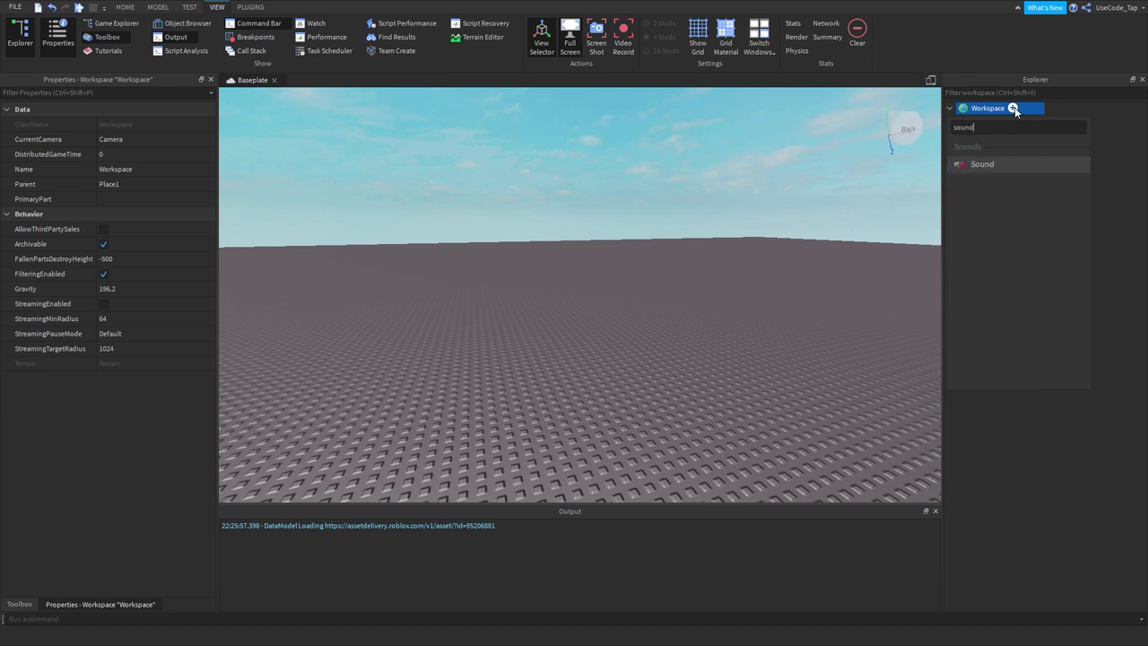
text(nd)
key(Return)
click(992, 146)
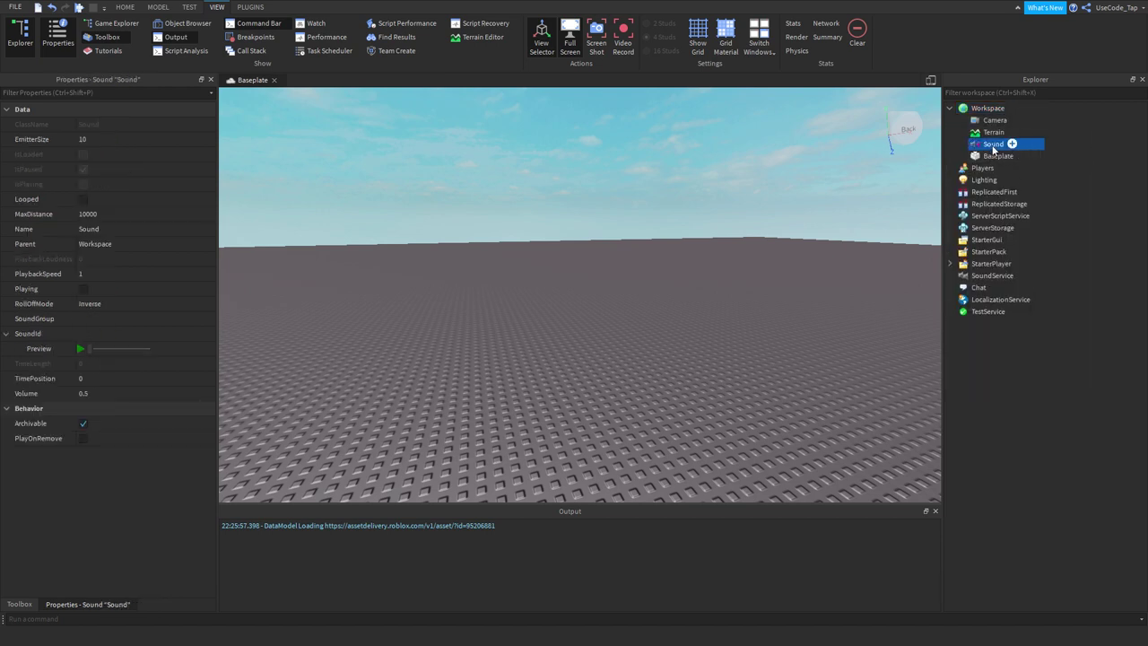
drag(993, 150, 985, 109)
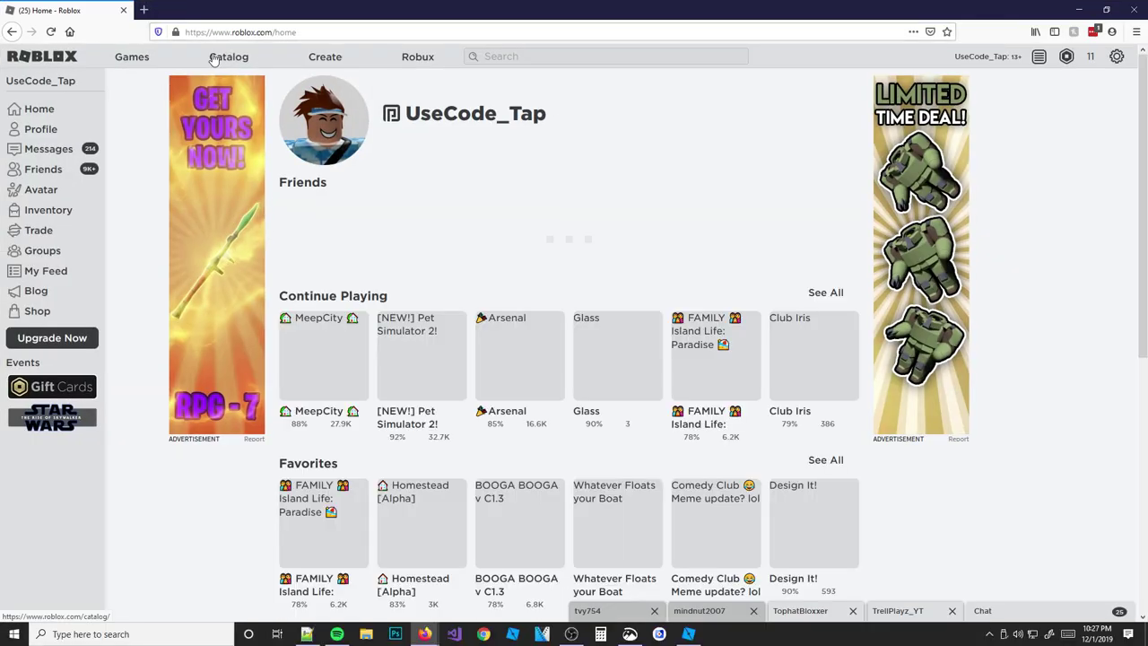
On the Roblox website in Firefox, go to the Create page's Library and set its category to Audio
click(213, 59)
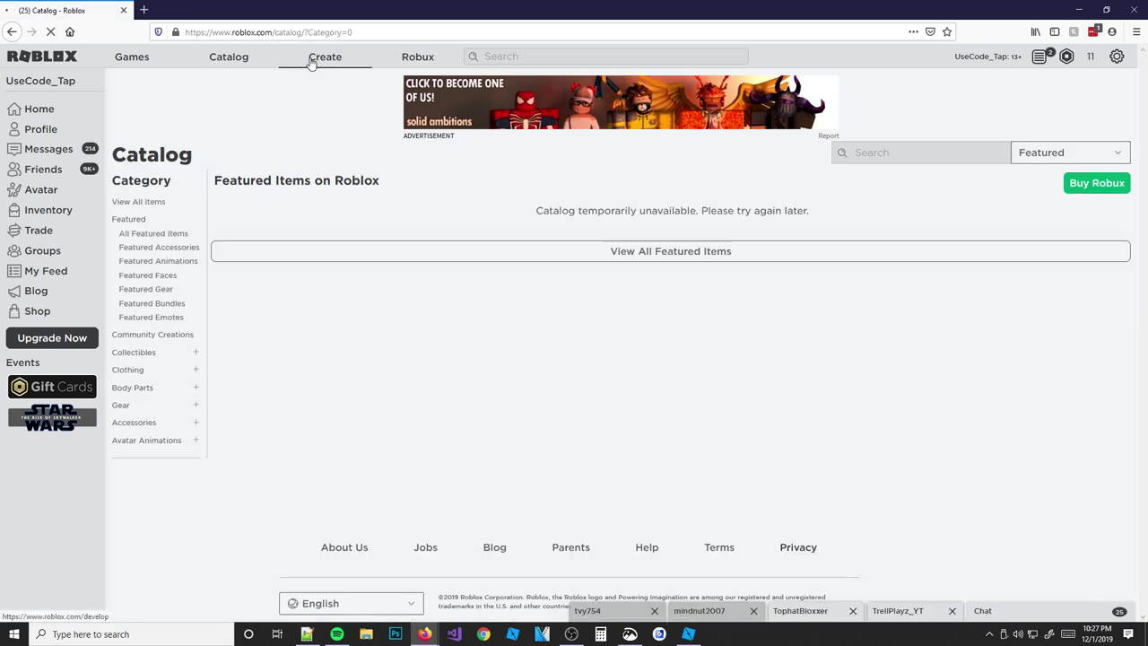
click(312, 59)
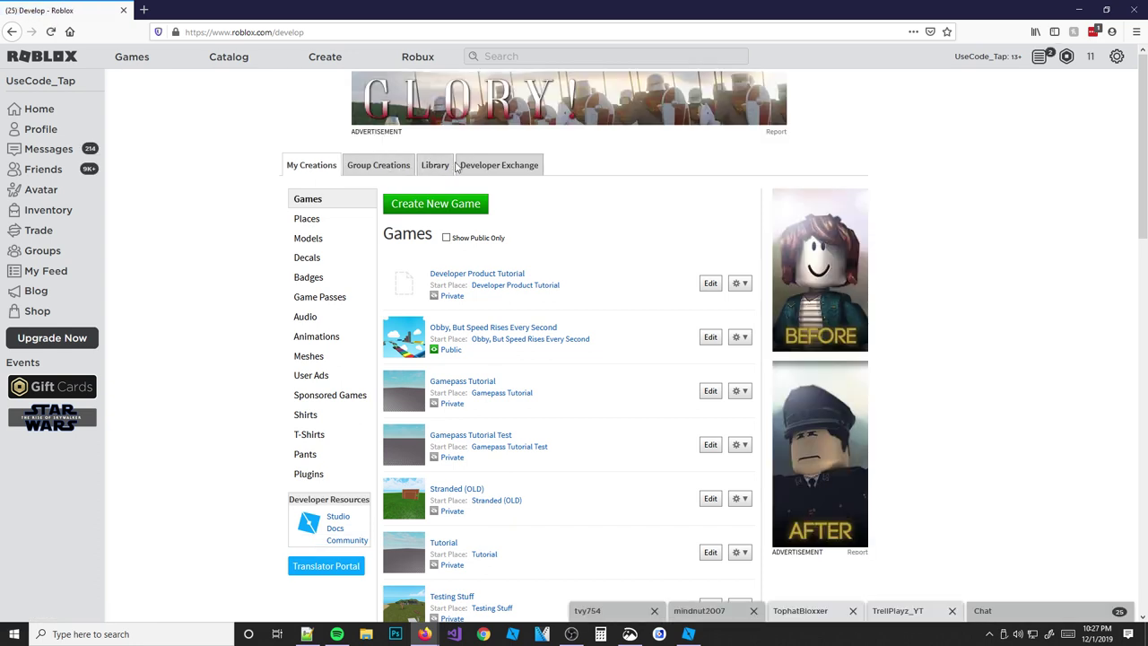
click(438, 166)
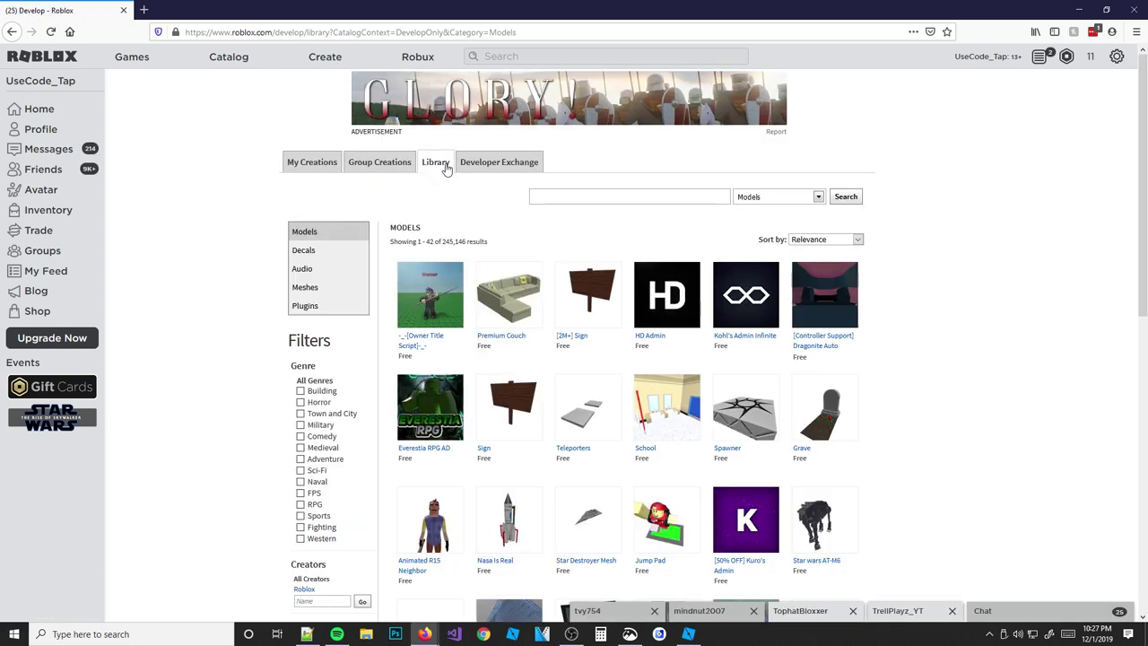
click(764, 197)
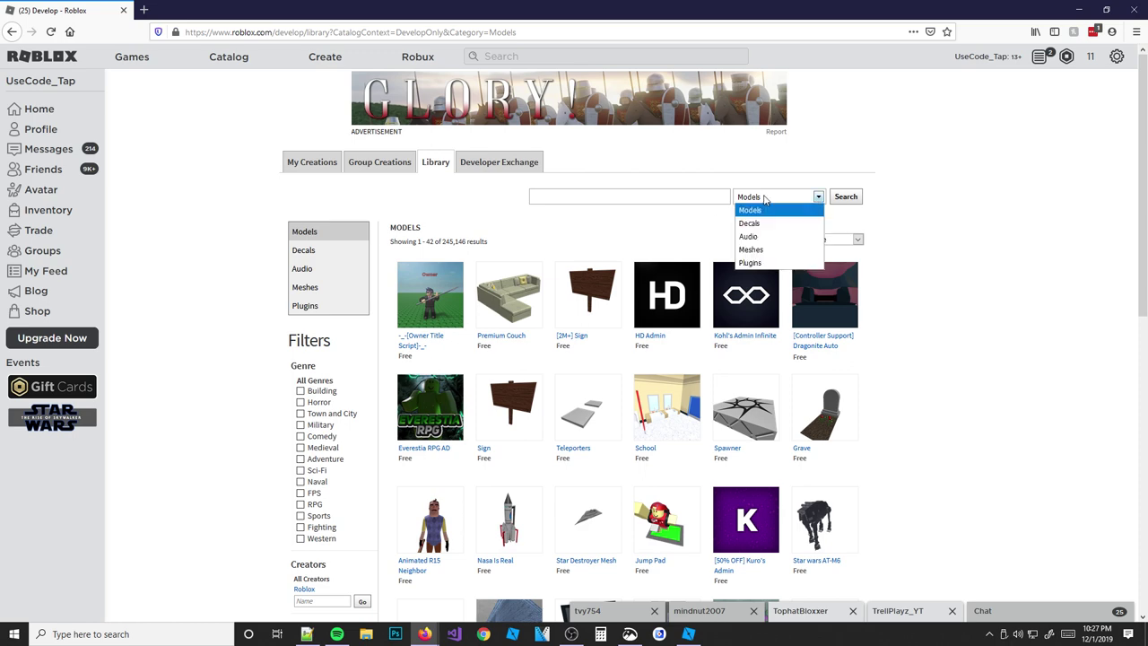
click(763, 197)
click(763, 196)
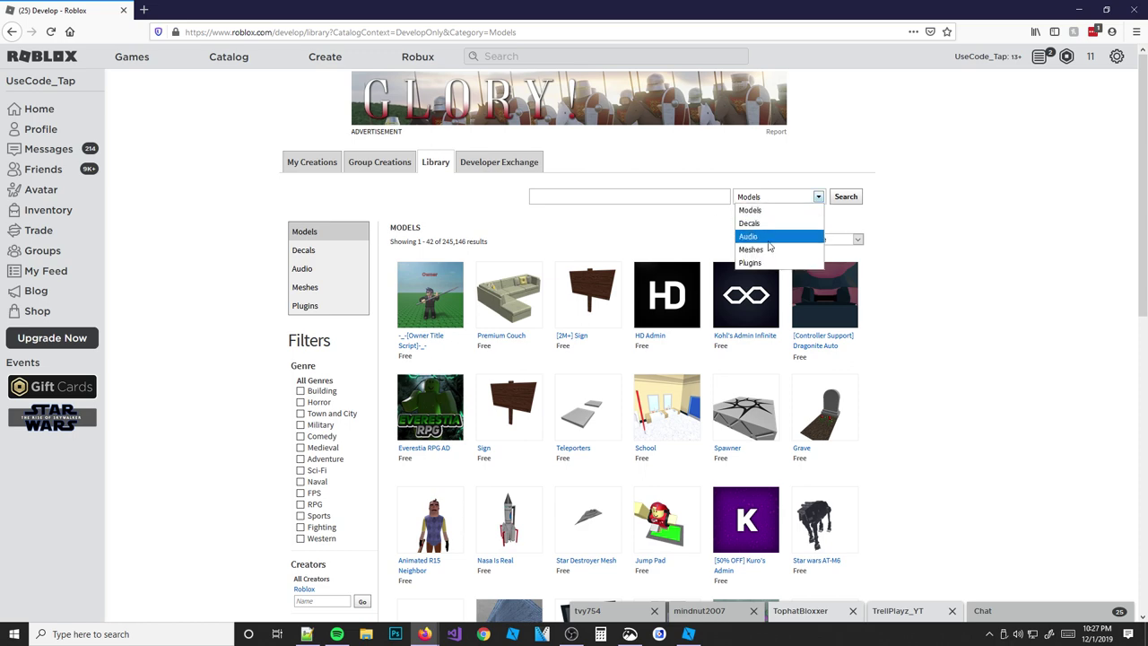
click(768, 238)
Browse the tracks offered in the Library's Audio category
scroll(458, 299, down, 3)
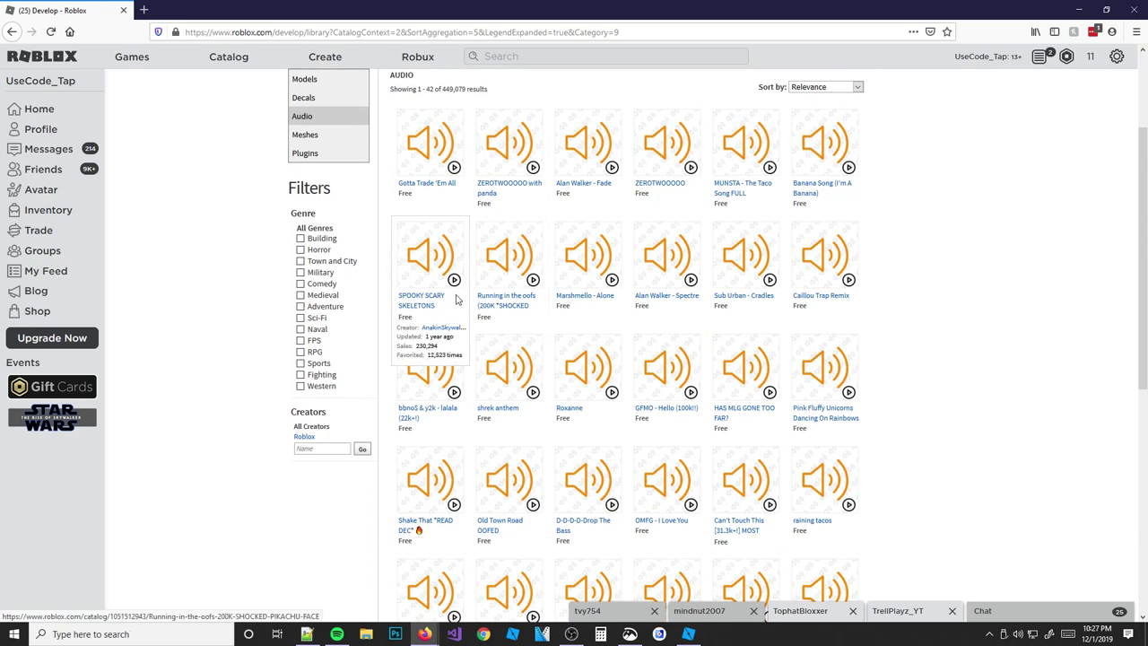
scroll(548, 330, up, 3)
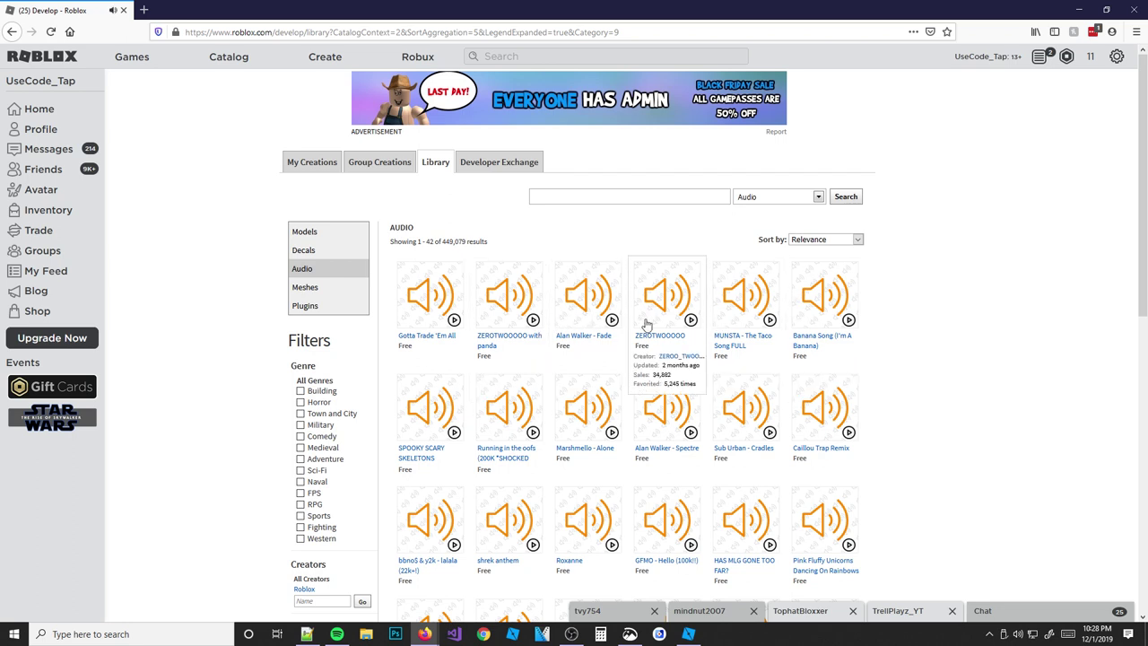
scroll(681, 321, down, 5)
scroll(652, 319, up, 4)
scroll(628, 305, down, 2)
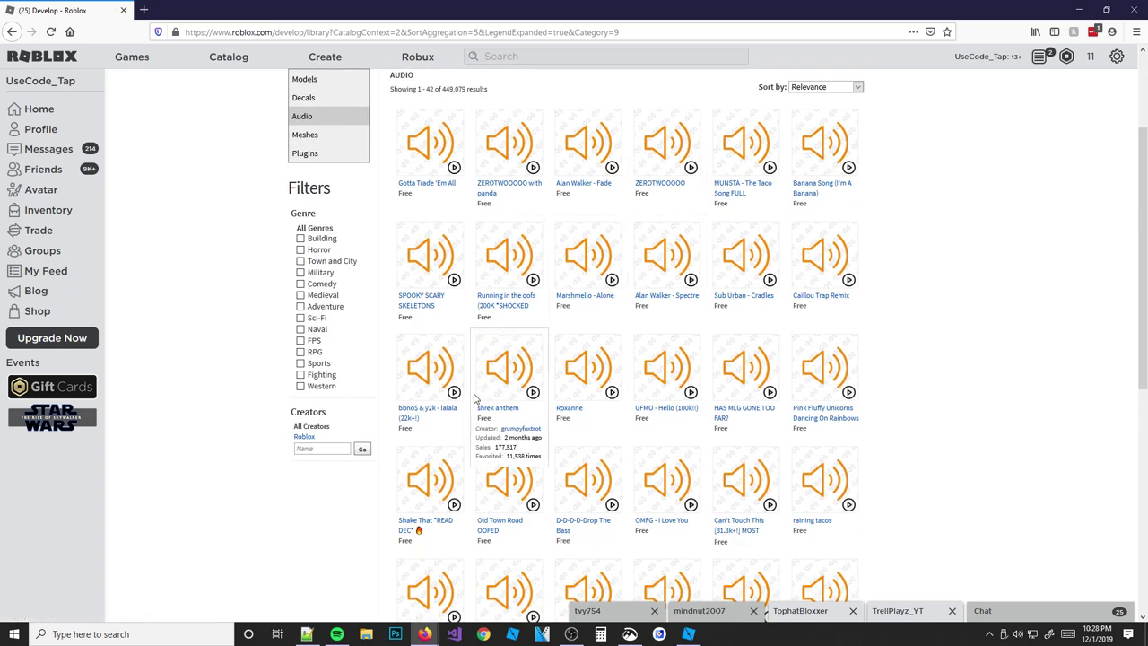
scroll(641, 323, down, 3)
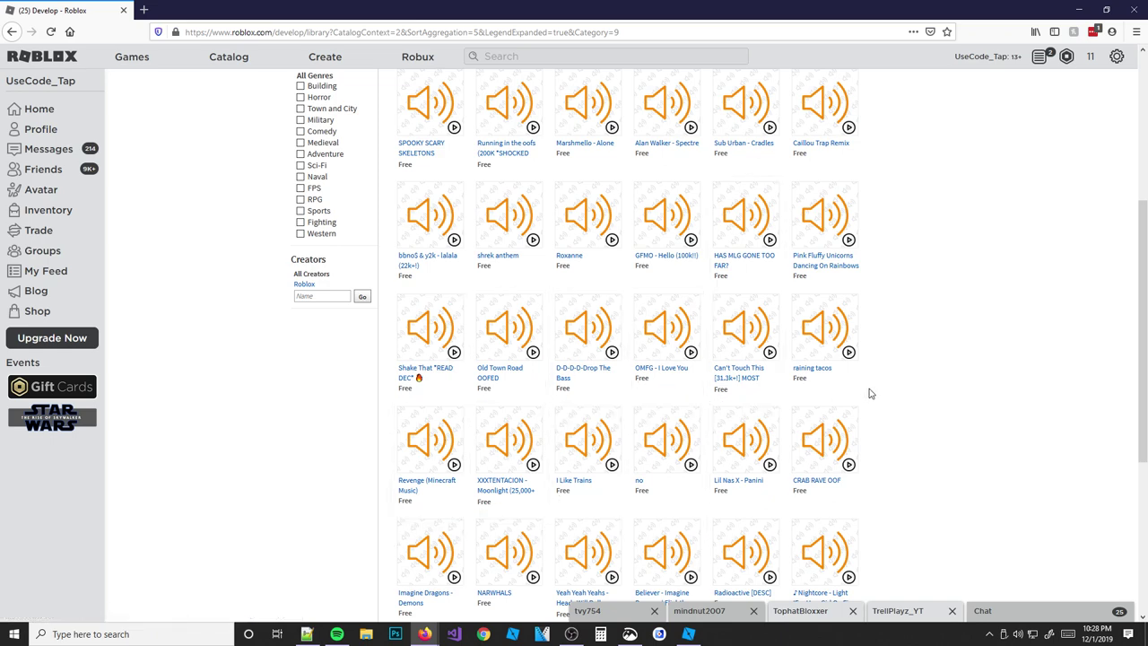
scroll(870, 392, up, 6)
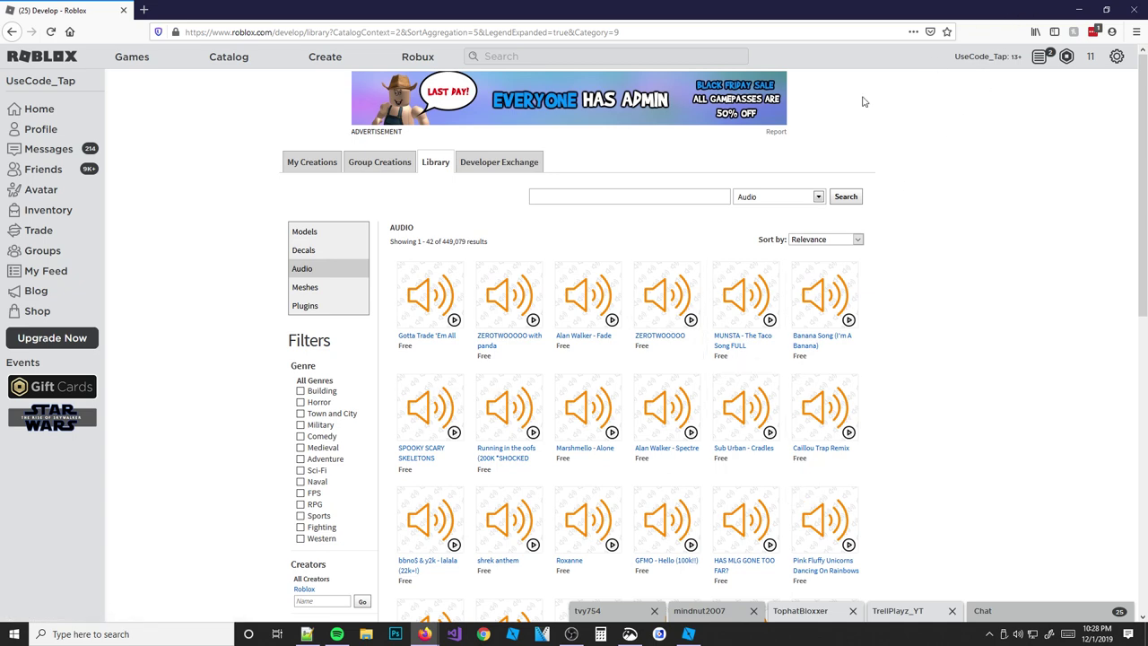
scroll(526, 386, down, 6)
scroll(505, 435, down, 1)
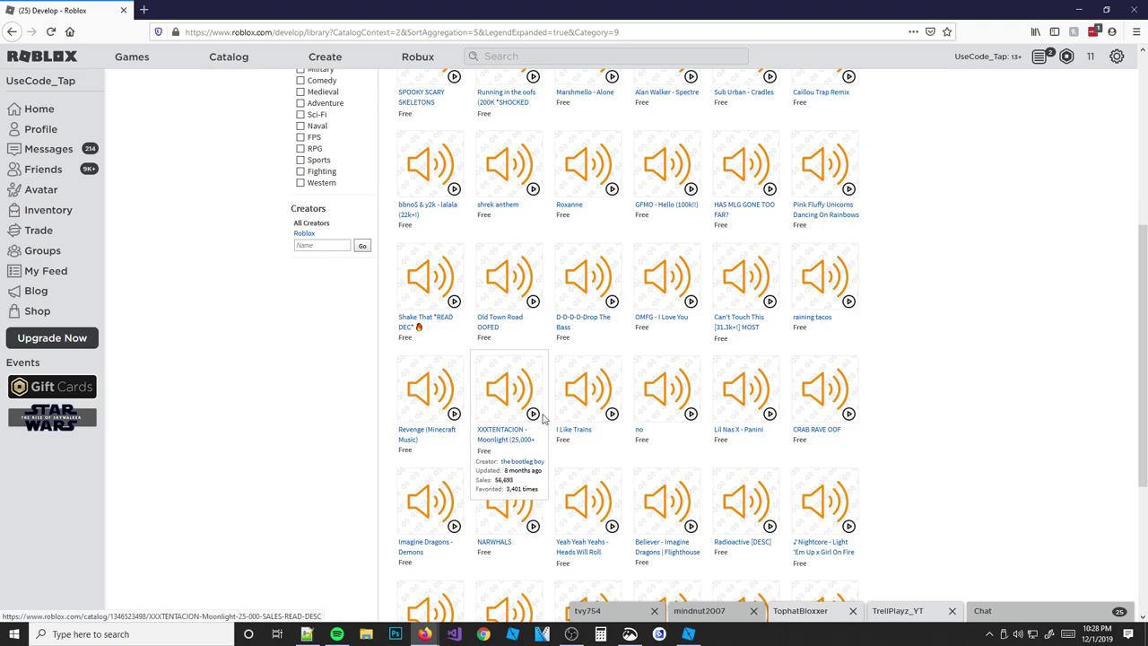
scroll(643, 363, up, 2)
scroll(643, 364, up, 2)
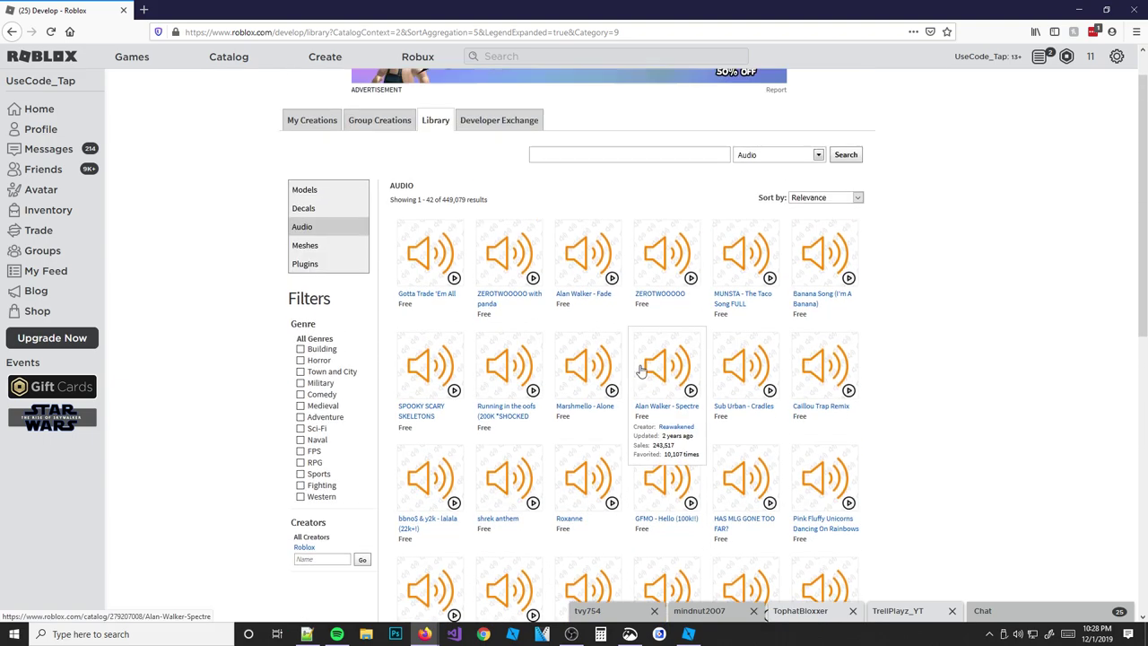
scroll(642, 377, down, 4)
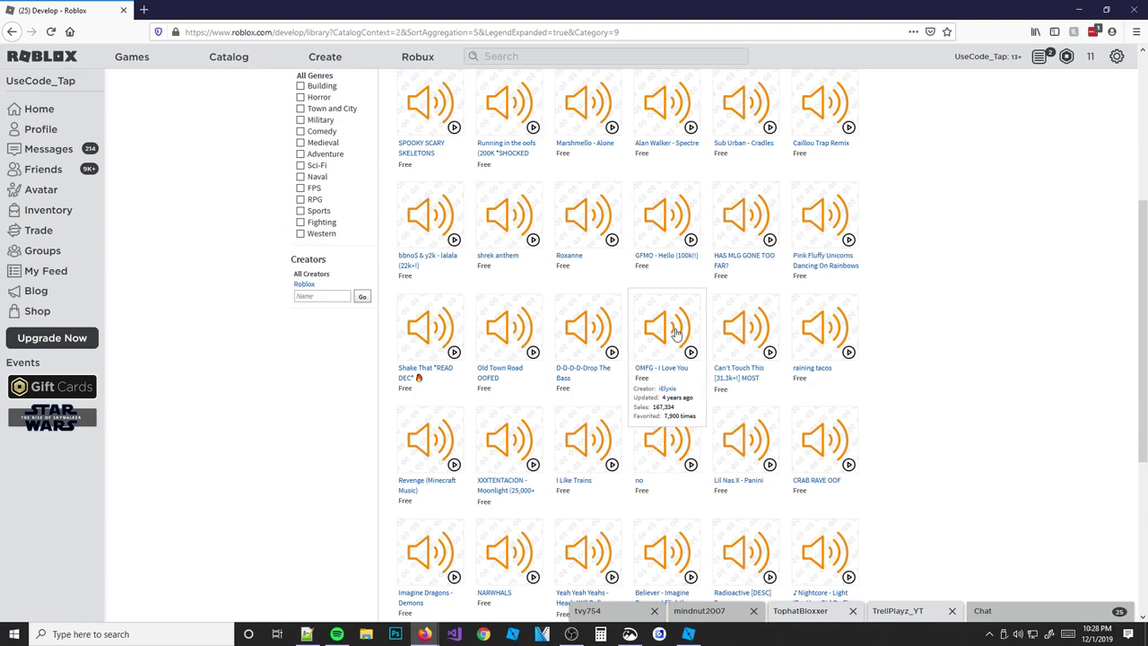
scroll(704, 314, up, 4)
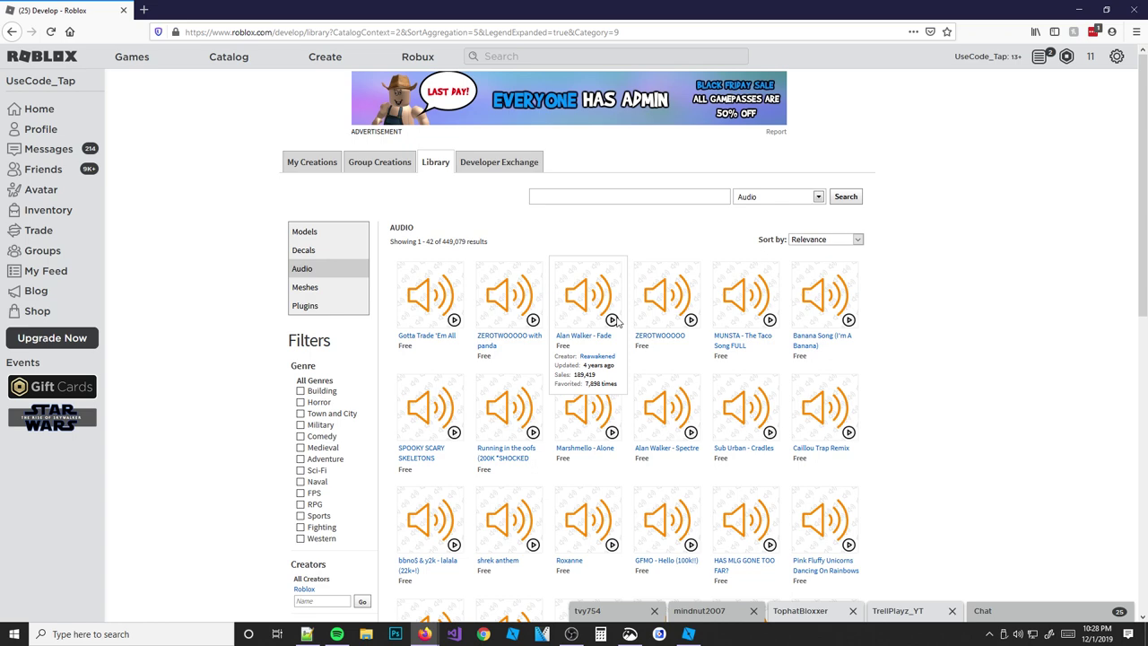
scroll(682, 296, down, 2)
scroll(659, 238, up, 2)
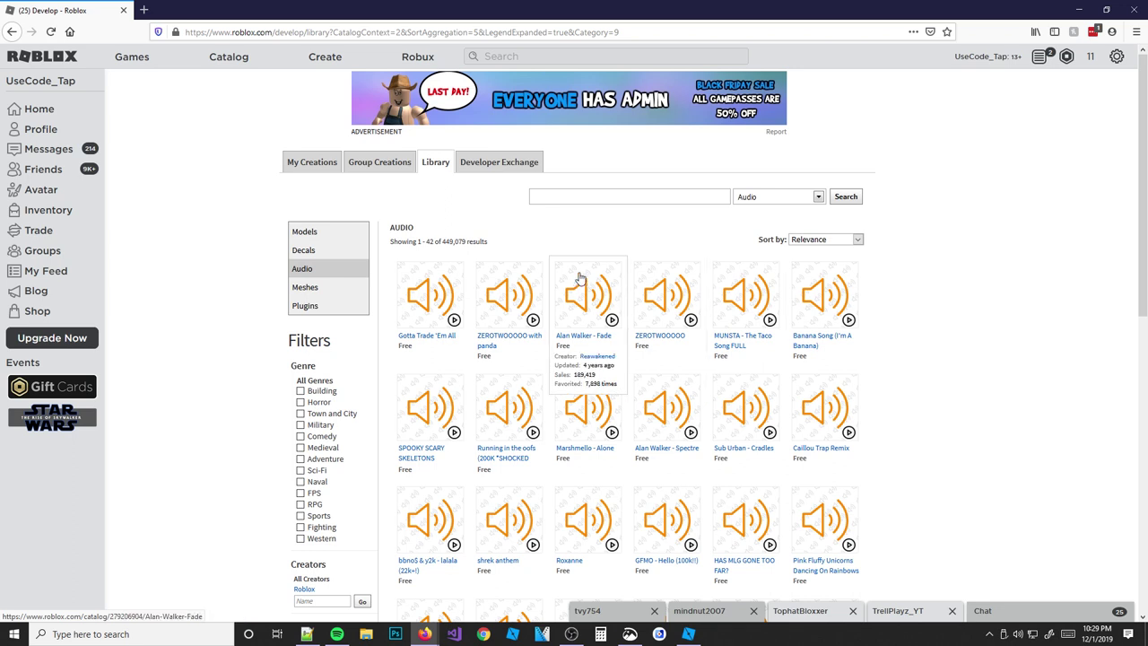
Search the audio library for "kevin macloed"
click(613, 197)
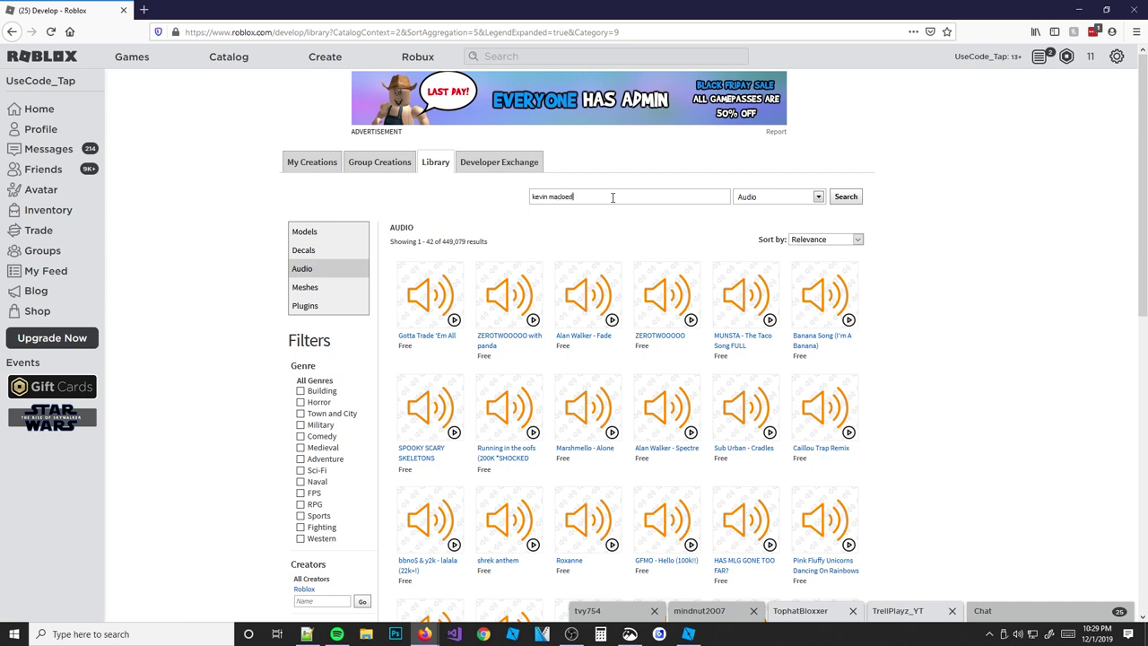
text(kevin macloed)
key(Return)
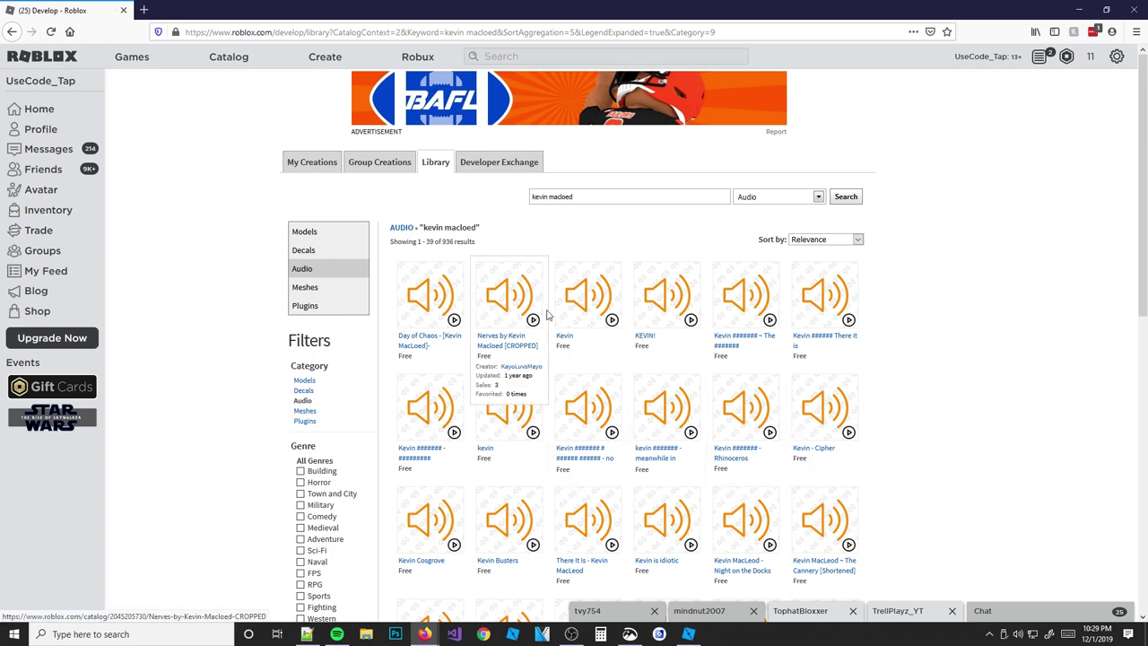
Look through the search results and open the page of the track "Nerves by Kevin Macloed [CROPPED]"
scroll(549, 309, down, 5)
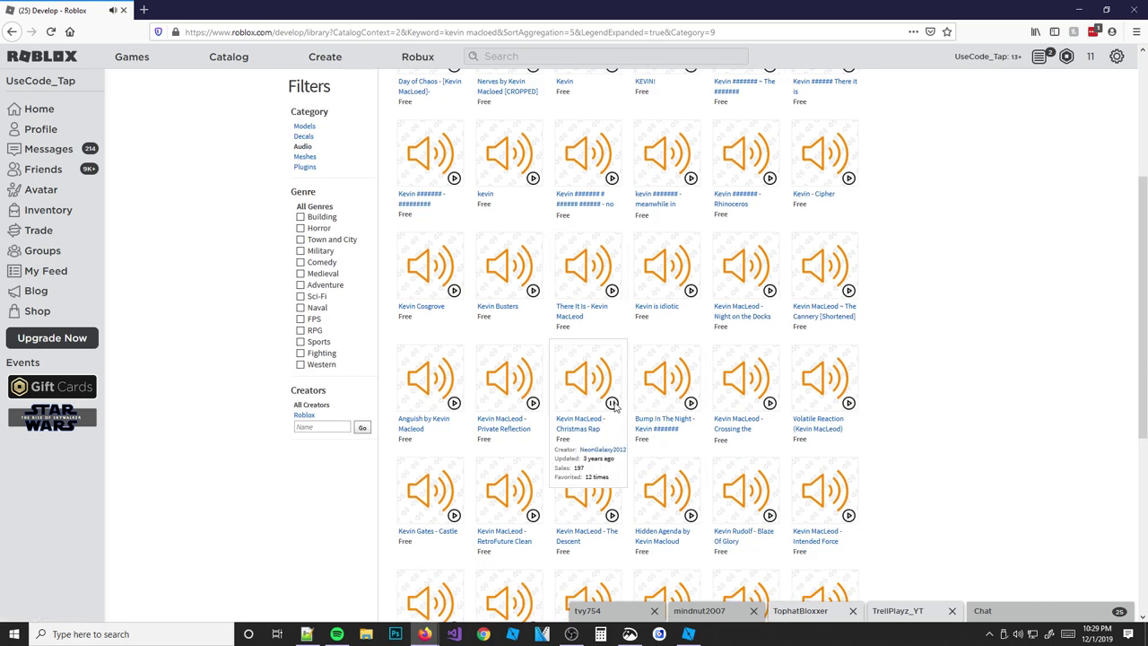
scroll(614, 406, up, 5)
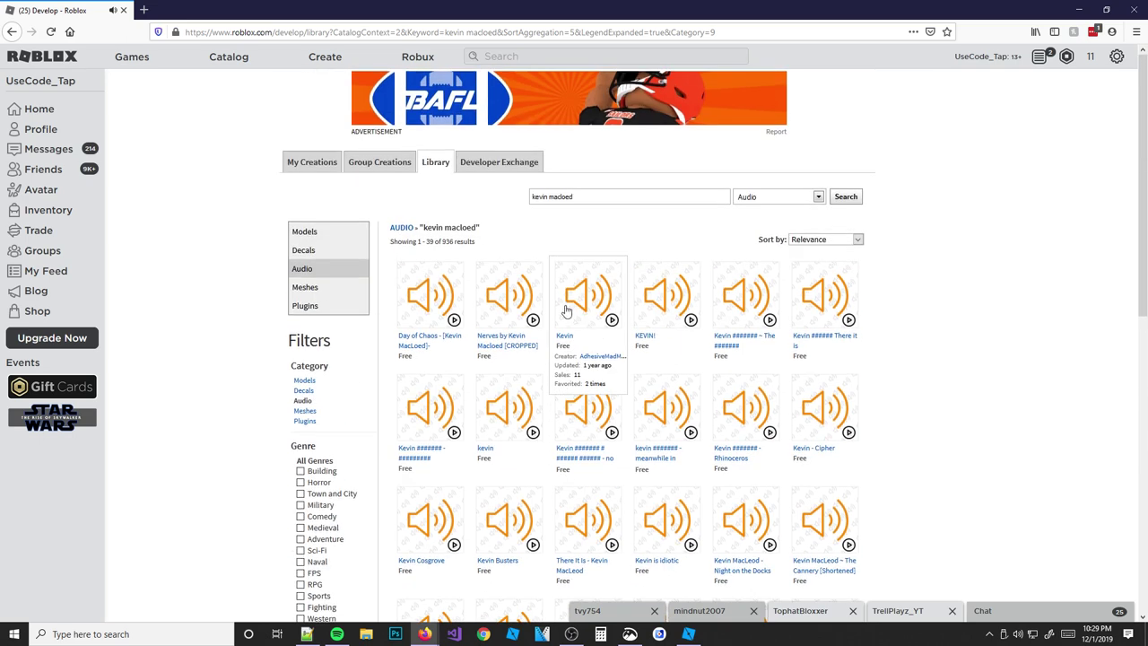
click(511, 294)
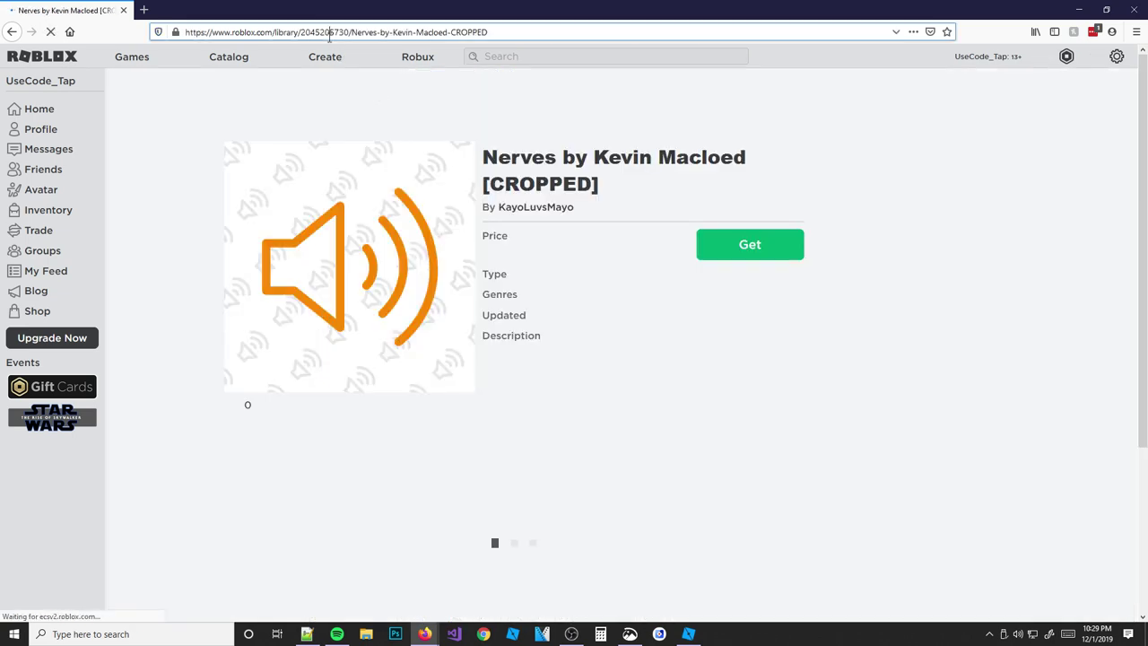
Highlight the track's asset ID in the page's web address and dismiss the calendar reminder
double_click(324, 32)
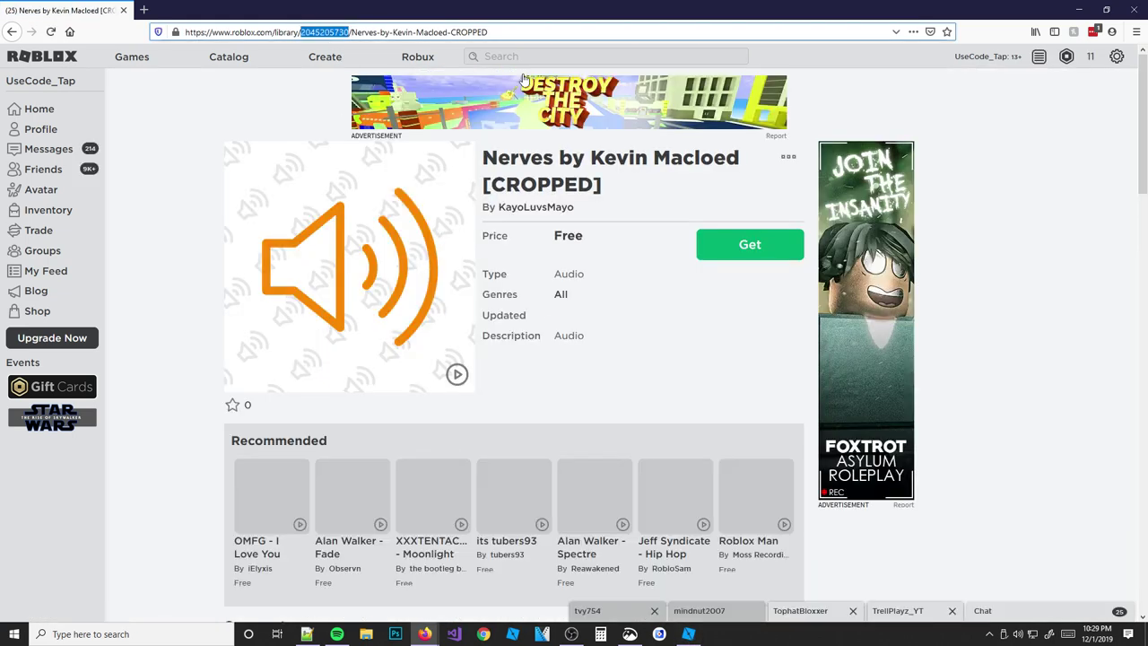
click(614, 231)
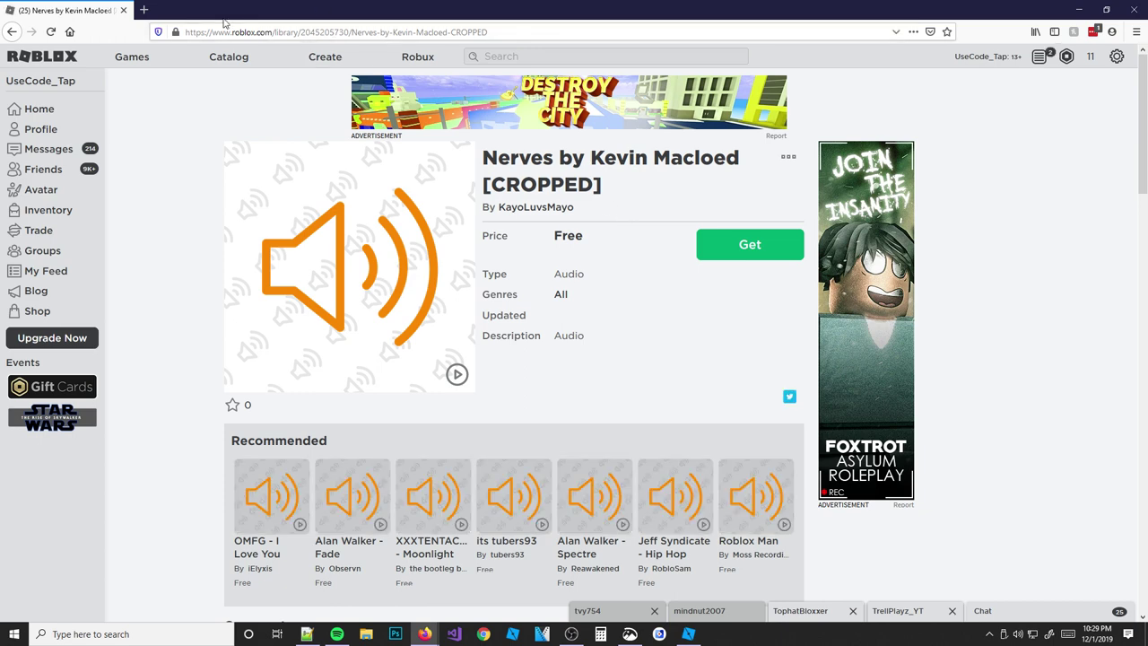
double_click(314, 33)
click(311, 33)
double_click(313, 33)
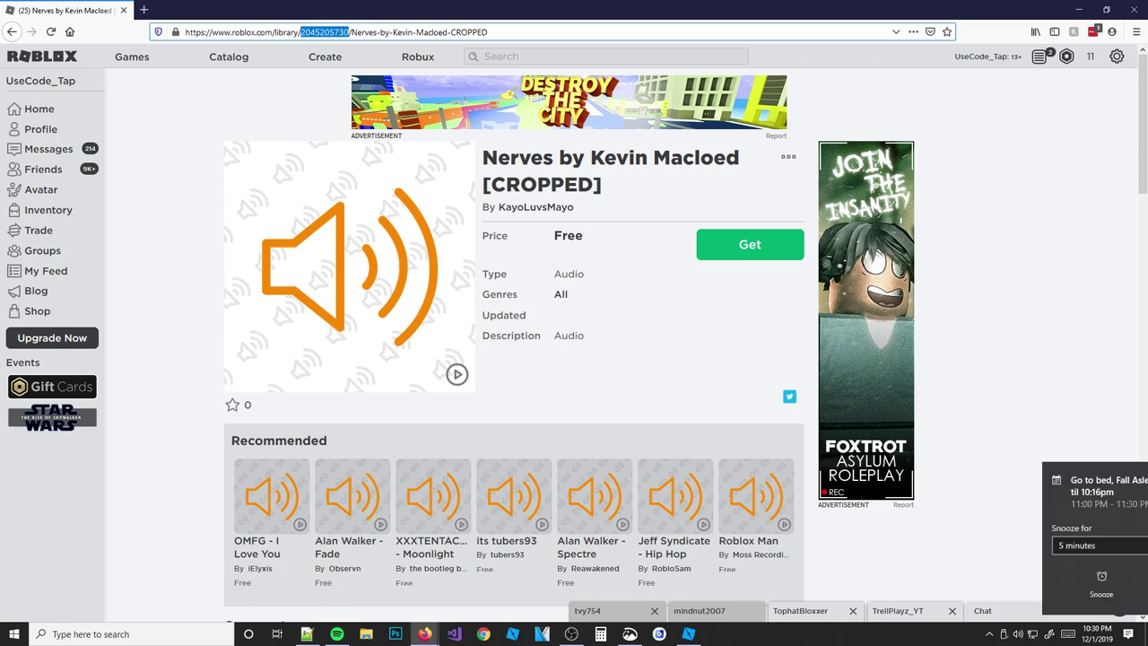
click(1079, 582)
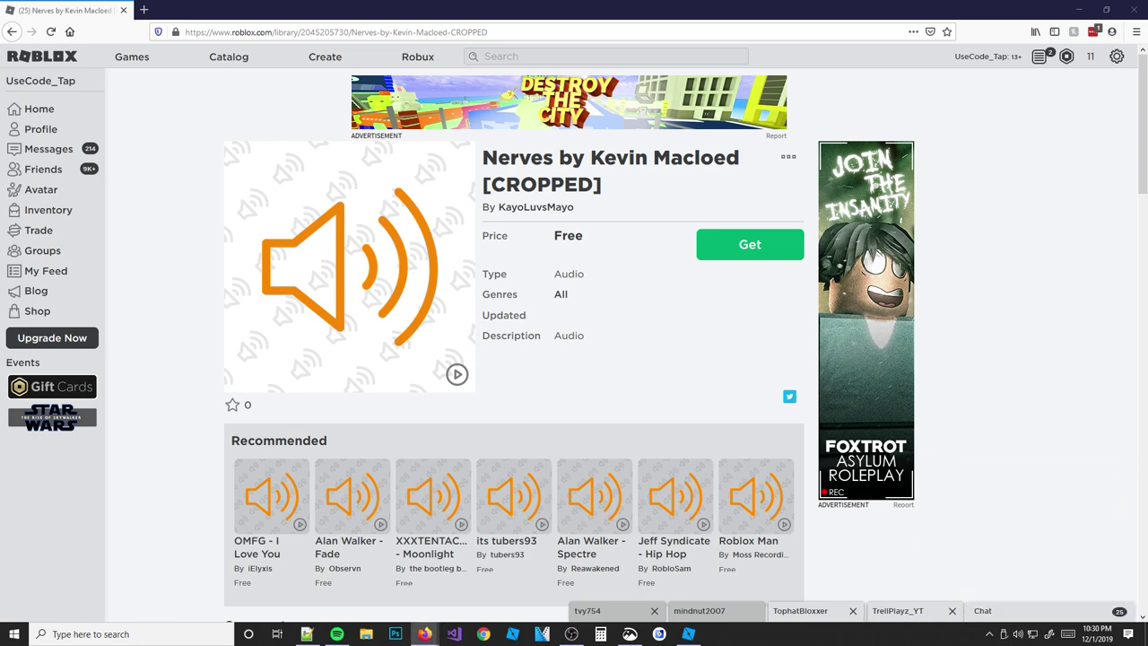
Open the Create page in a new tab and show the Audio upload section of My Creations
middle_click(326, 55)
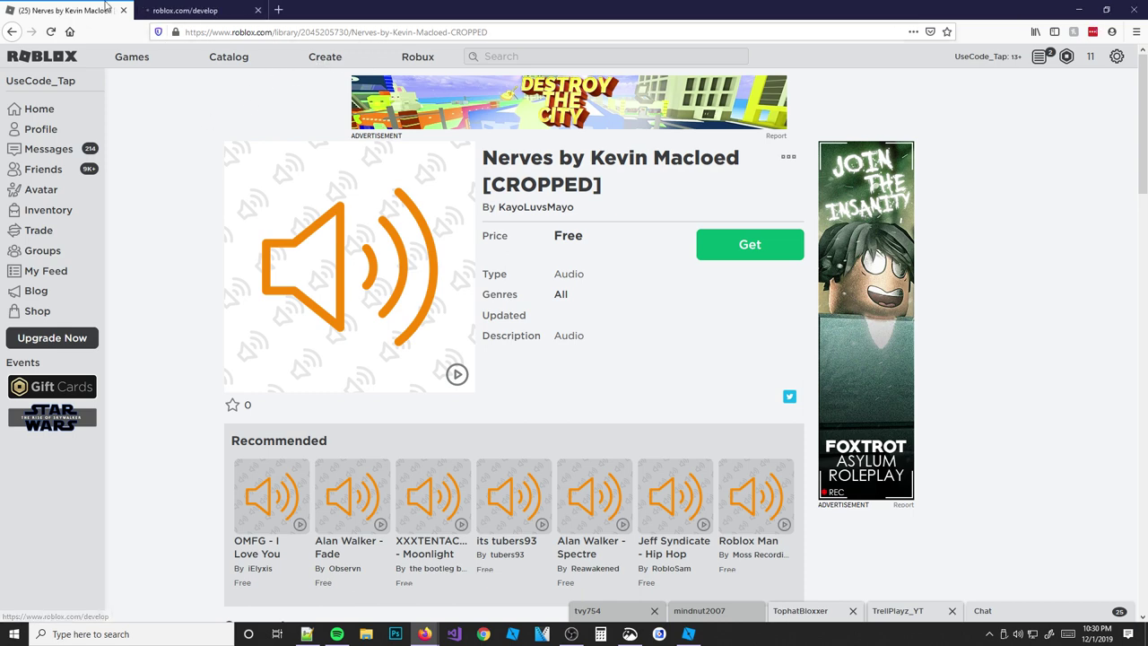
click(177, 10)
click(68, 10)
click(179, 10)
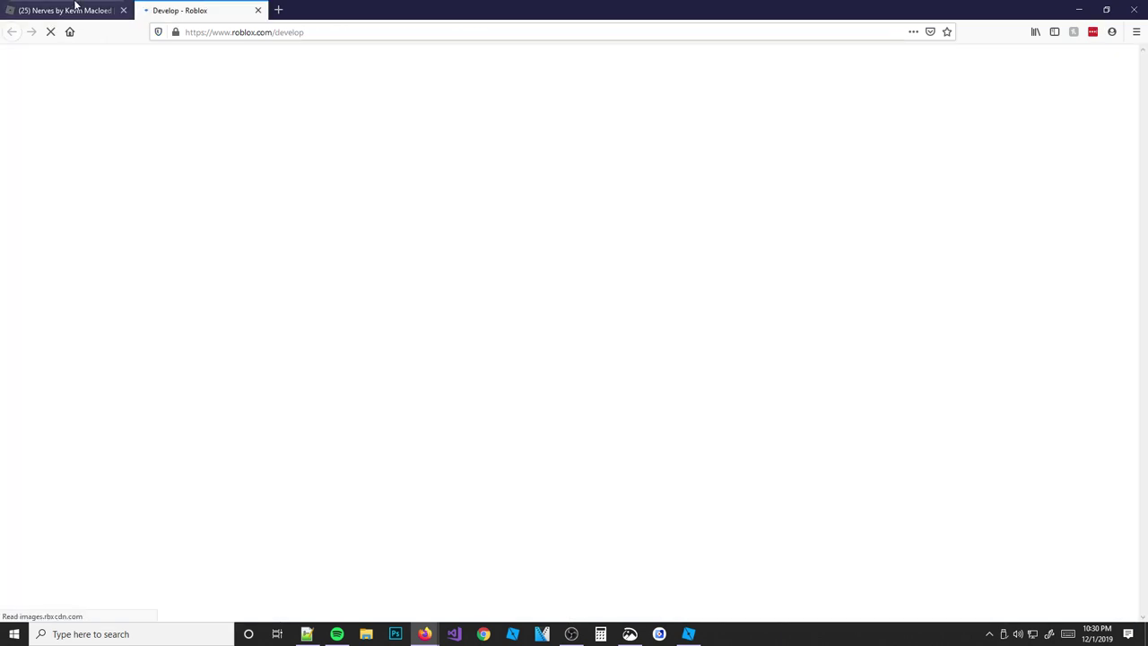
click(72, 10)
key(ctrl+Tab)
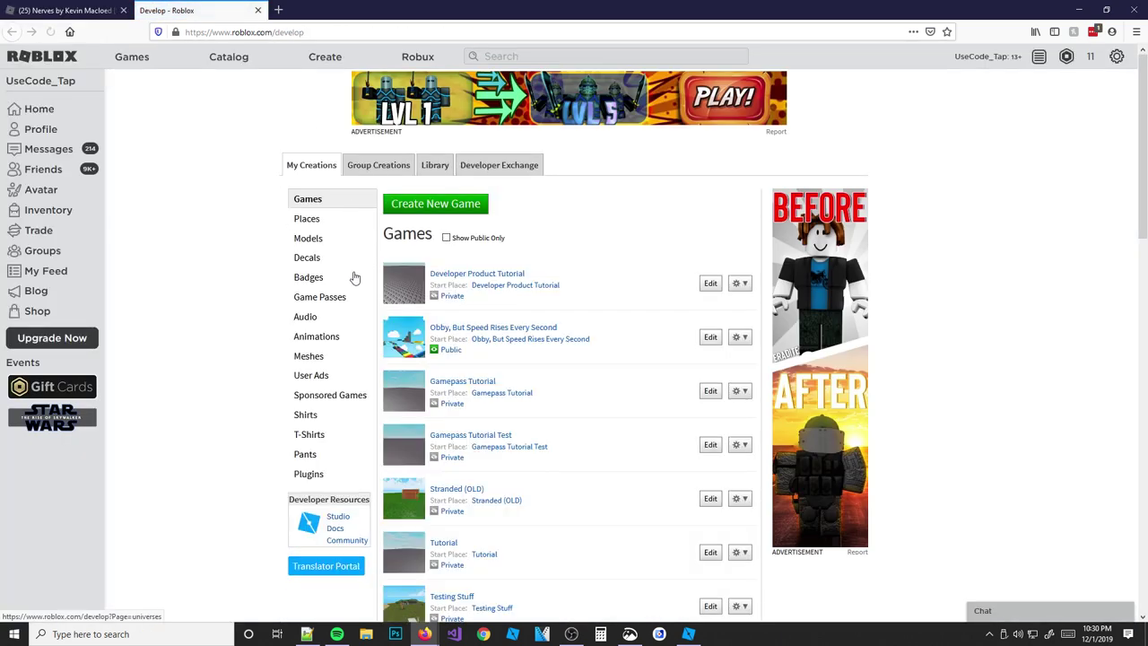
click(314, 323)
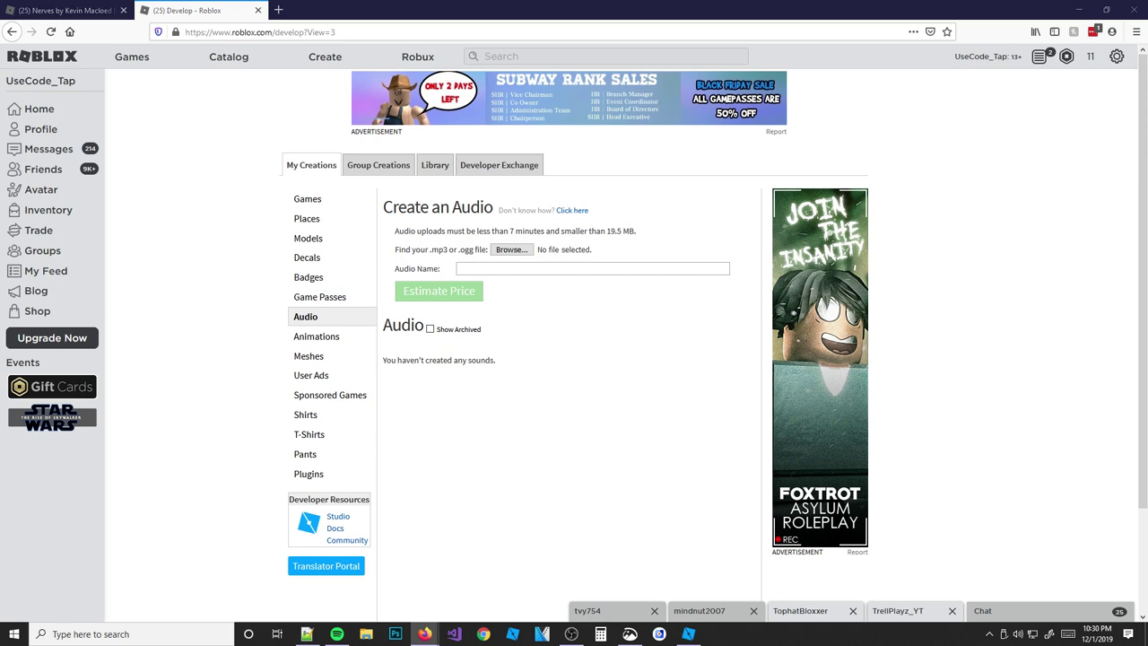
Switch to Snip & Sketch and bring up a snip of the audio upload price table by length
key(alt+Tab)
key(alt+Tab)
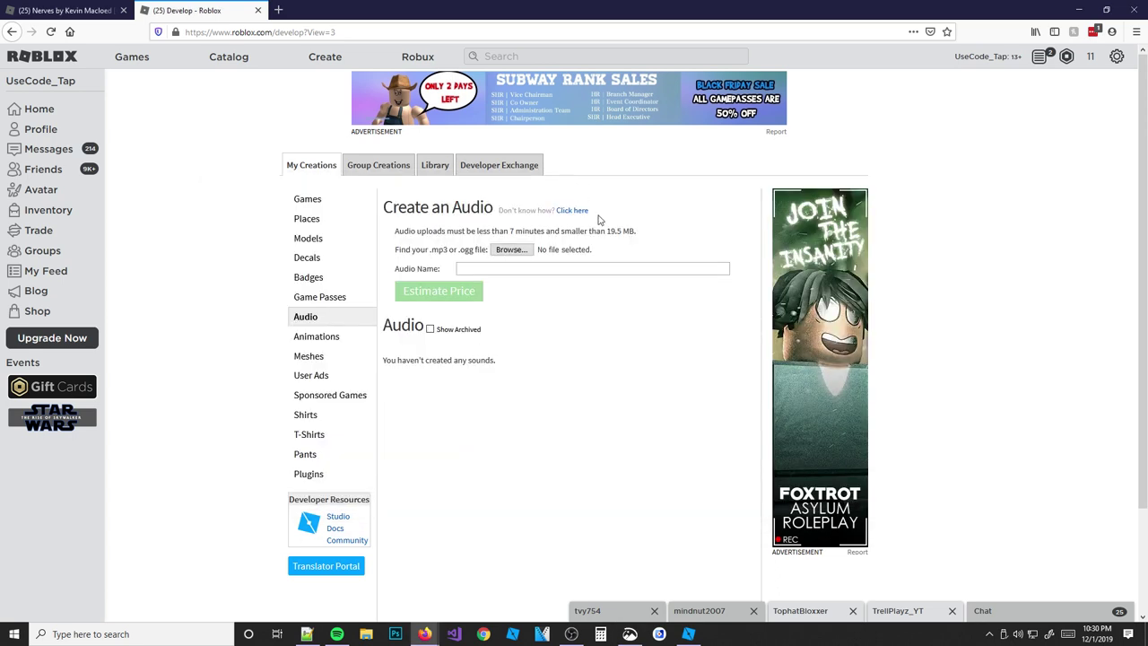
click(643, 637)
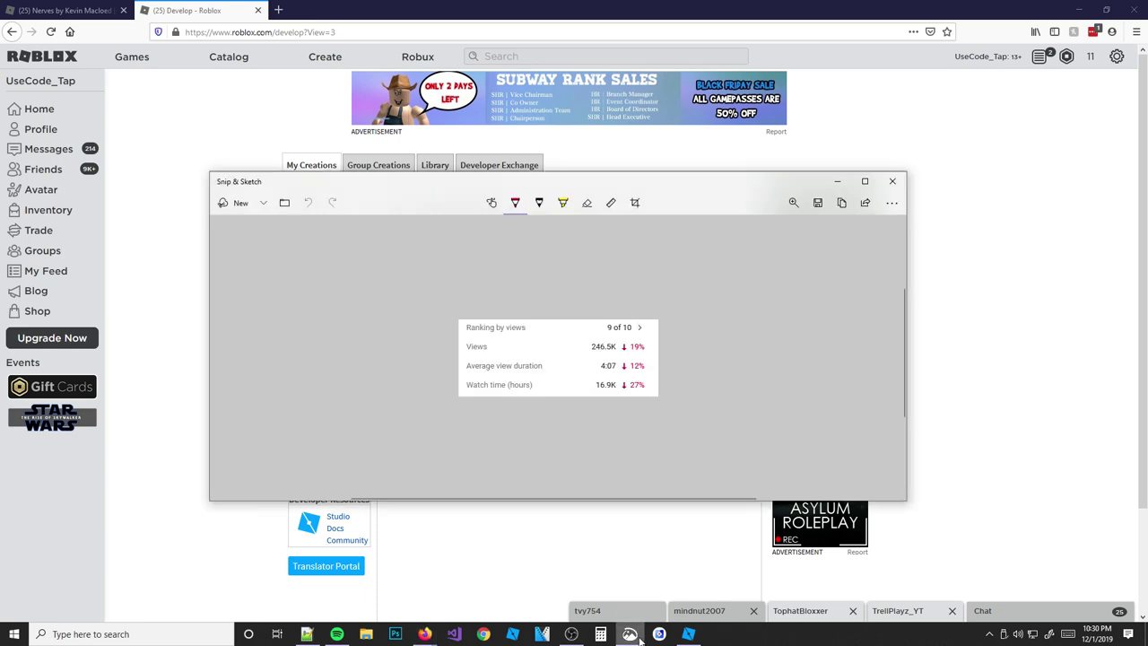
drag(531, 179, 1147, 187)
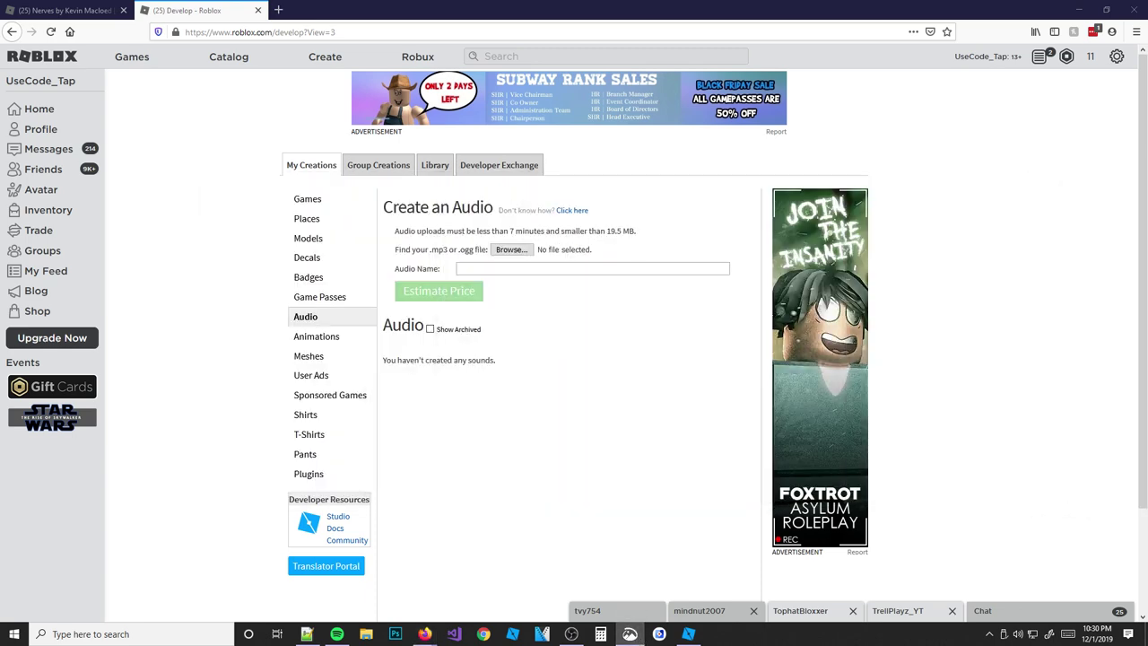
key(super+shift+s)
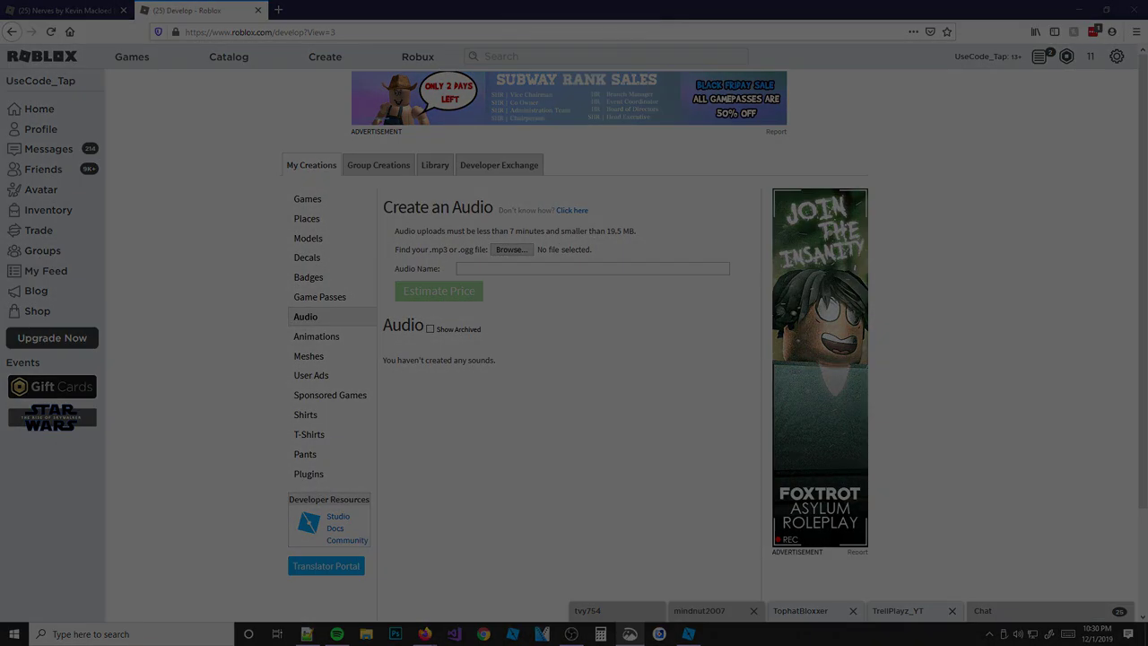
key(Escape)
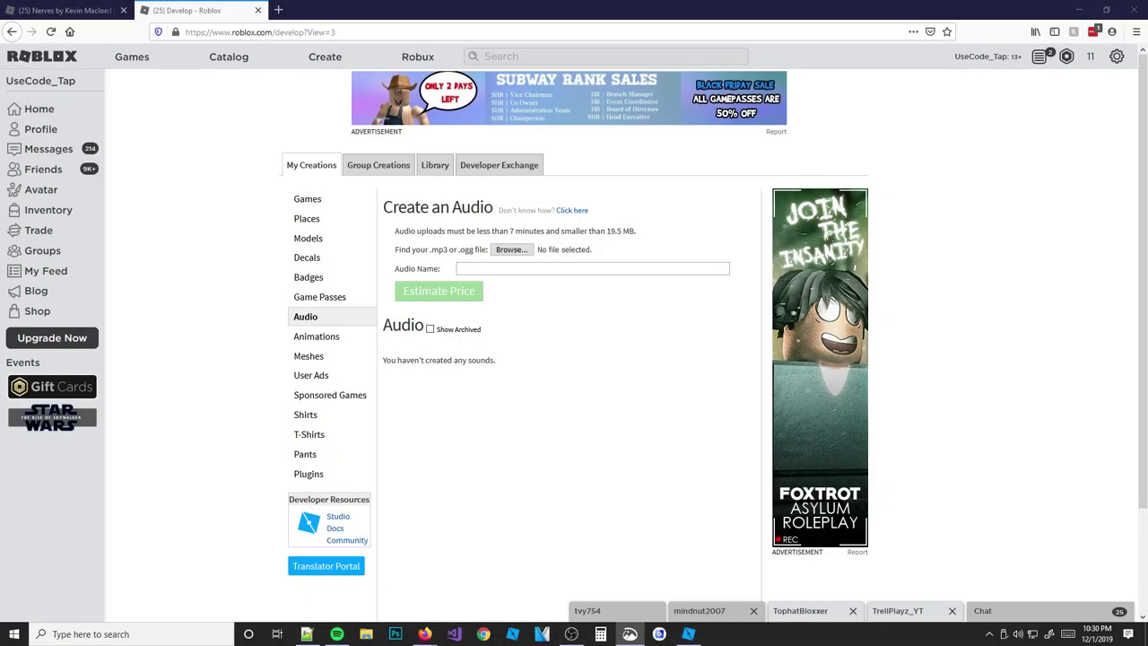
drag(1147, 187, 554, 185)
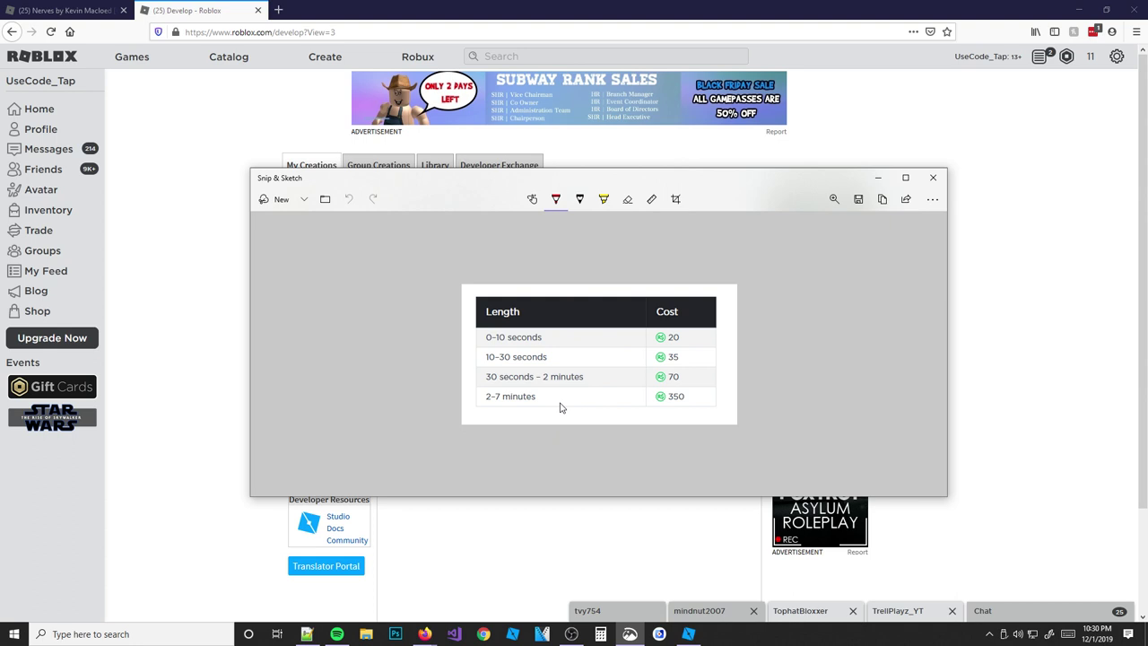
Underline the 350, 70 and 35 Robux costs in the price table and close Snip & Sketch
mouse_move(653, 406)
mouse_down()
mouse_move(719, 400)
mouse_move(719, 385)
mouse_up()
drag(656, 366, 730, 362)
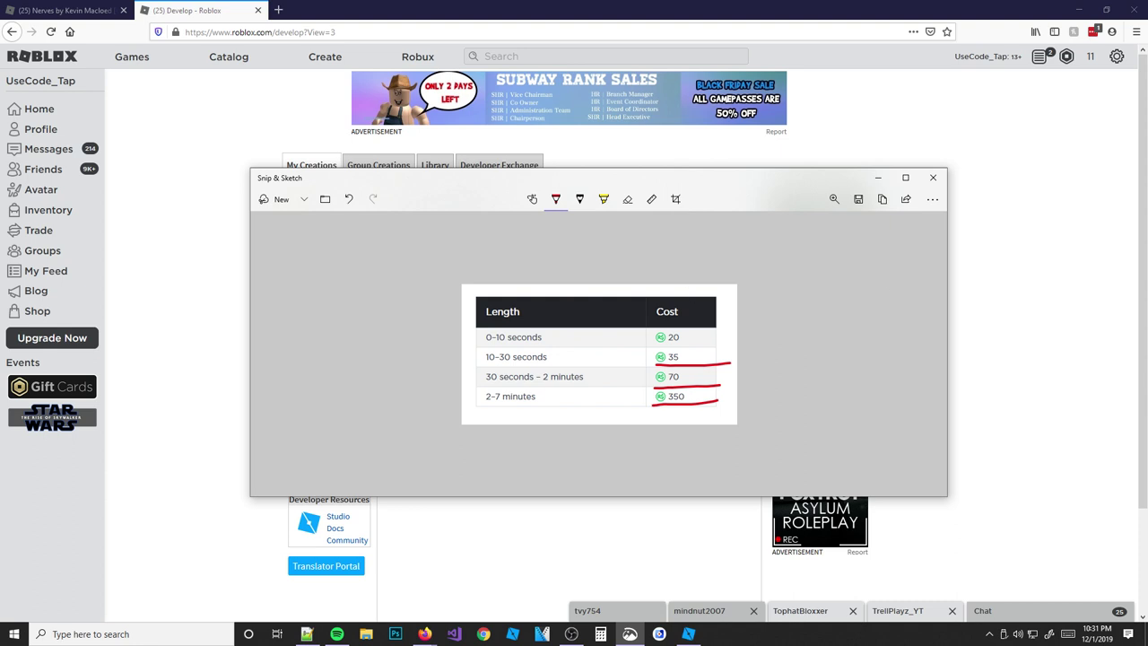
click(933, 178)
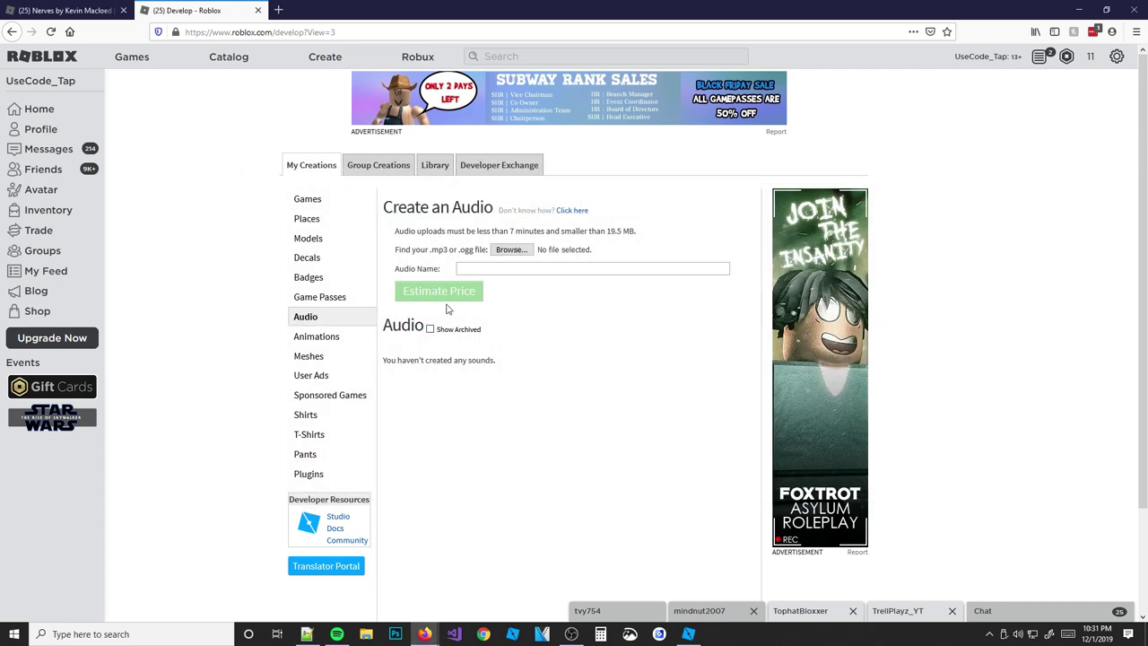
click(130, 9)
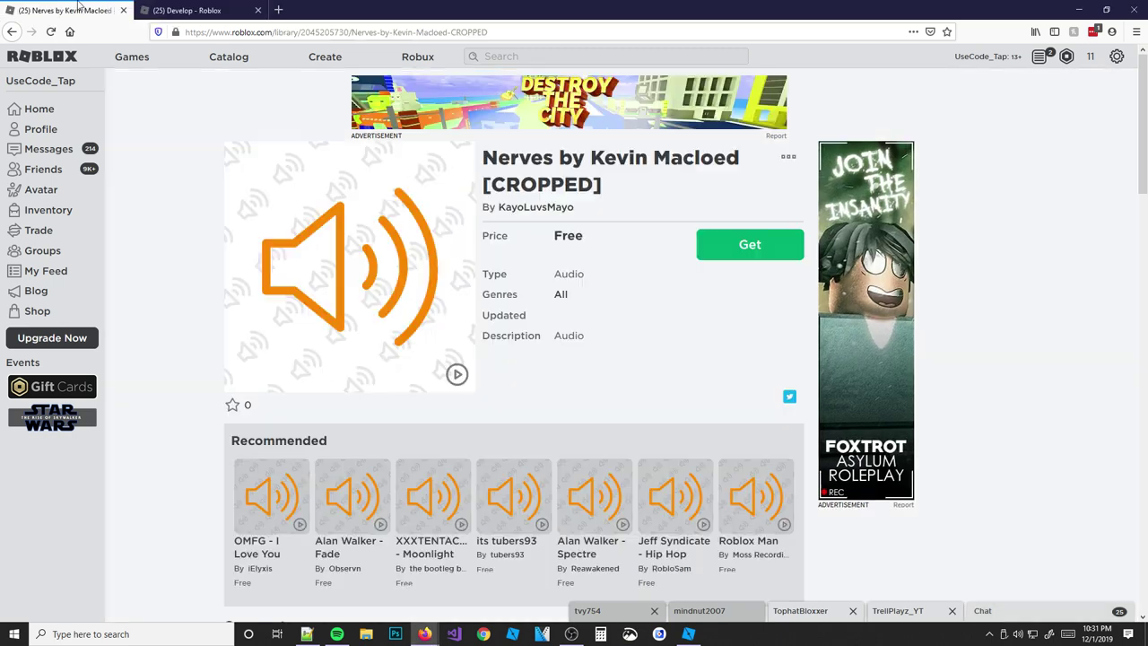
double_click(325, 33)
right_click(333, 34)
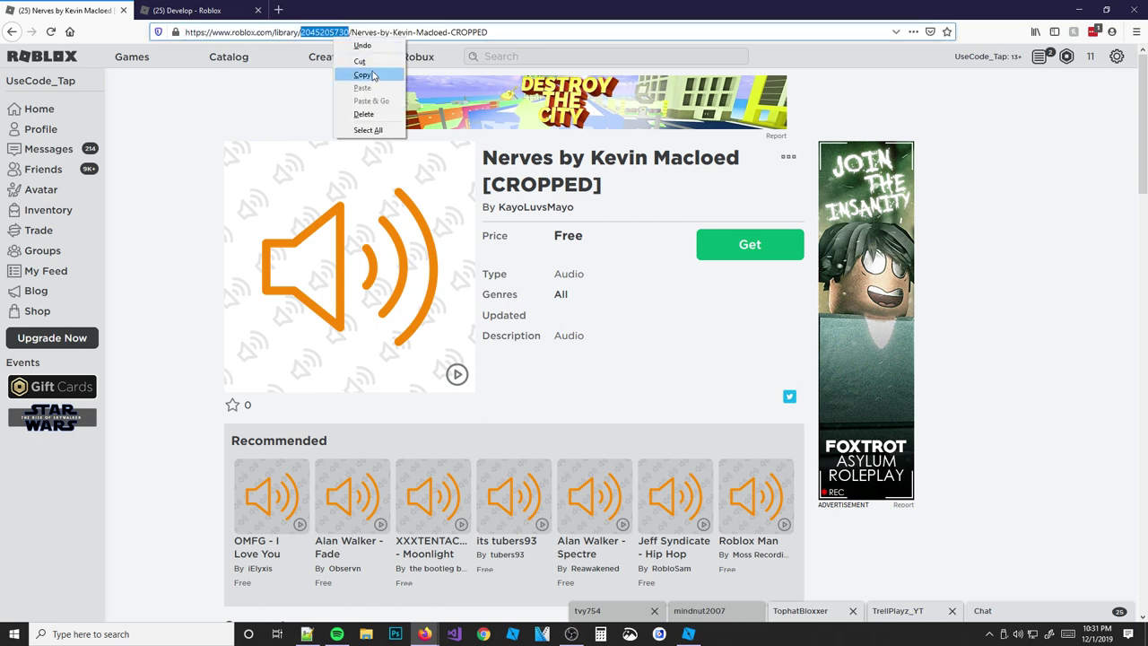
click(374, 75)
click(688, 634)
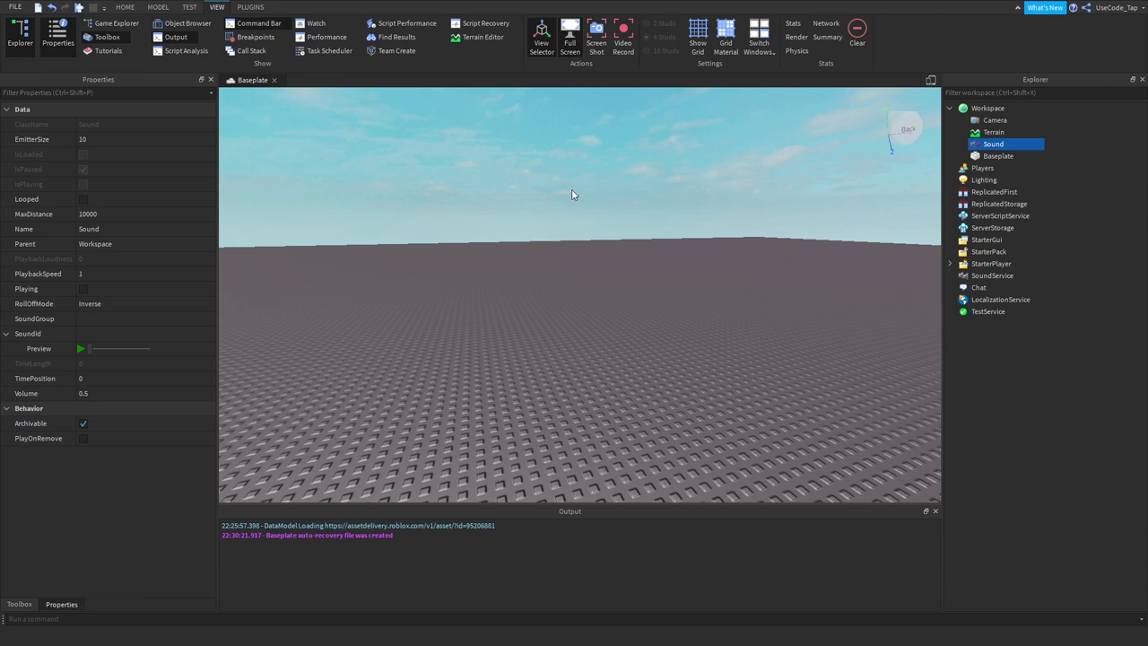
scroll(583, 188, down, 3)
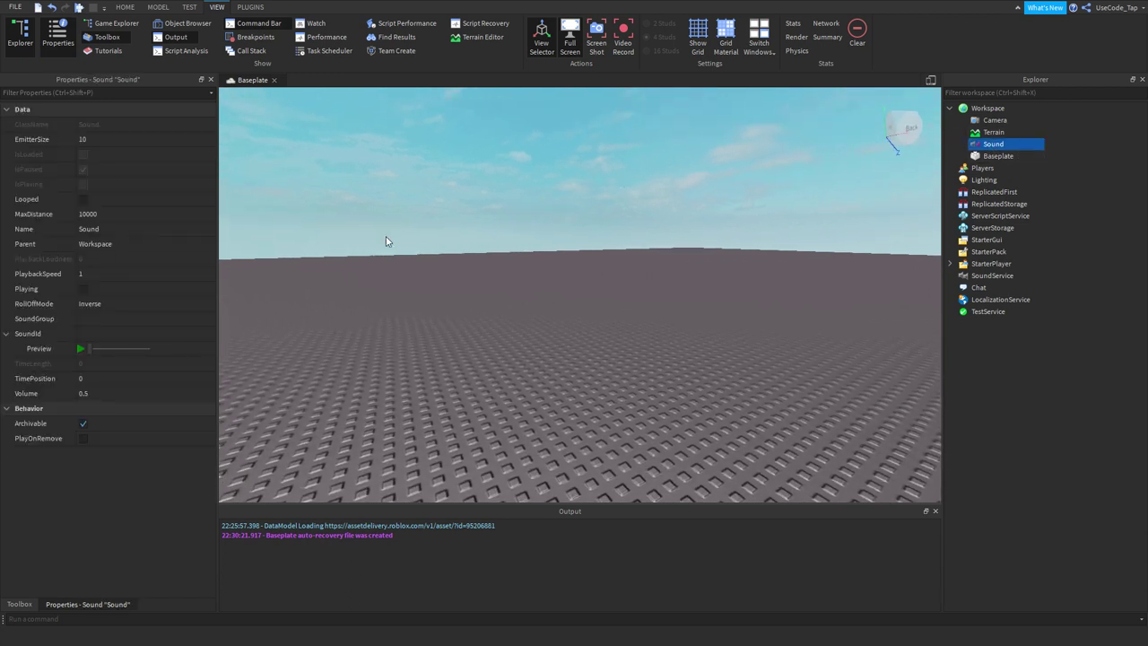
click(94, 334)
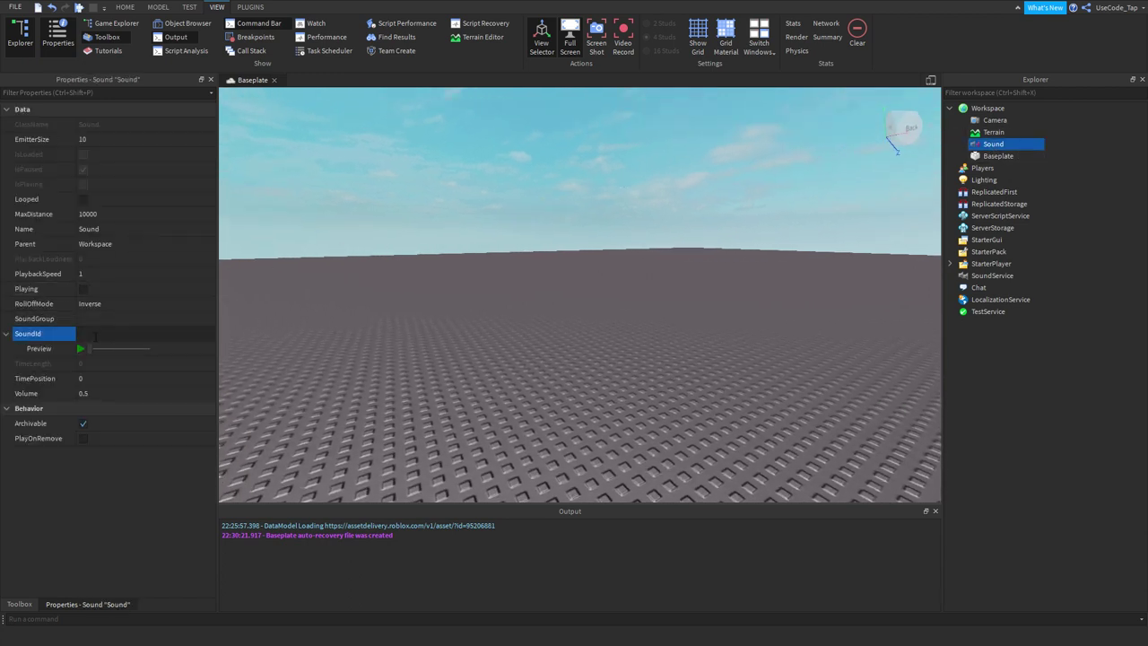
key(ctrl+v)
key(Return)
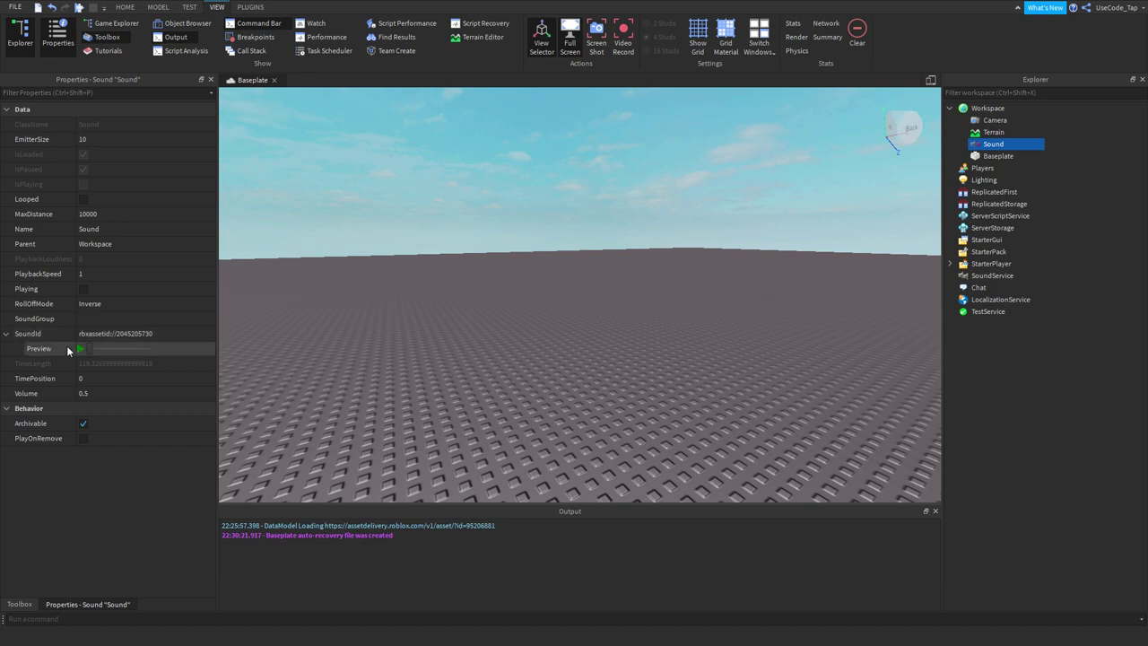
Preview the sound, set its Volume to 1 and preview it again
right_drag(269, 341, 224, 314)
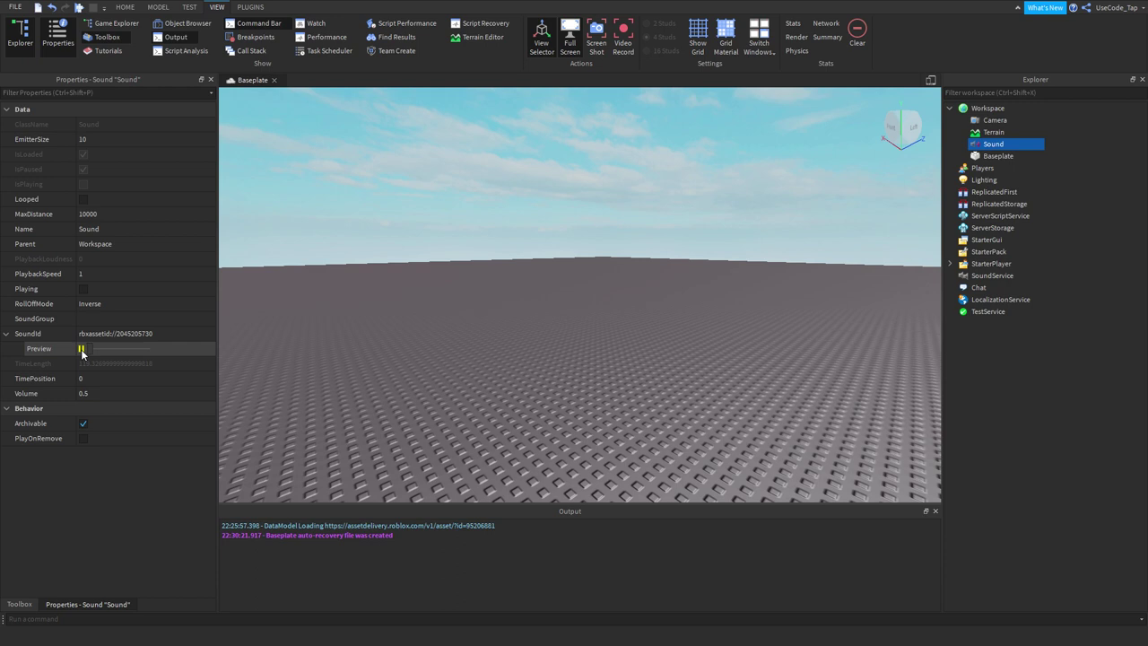
click(99, 396)
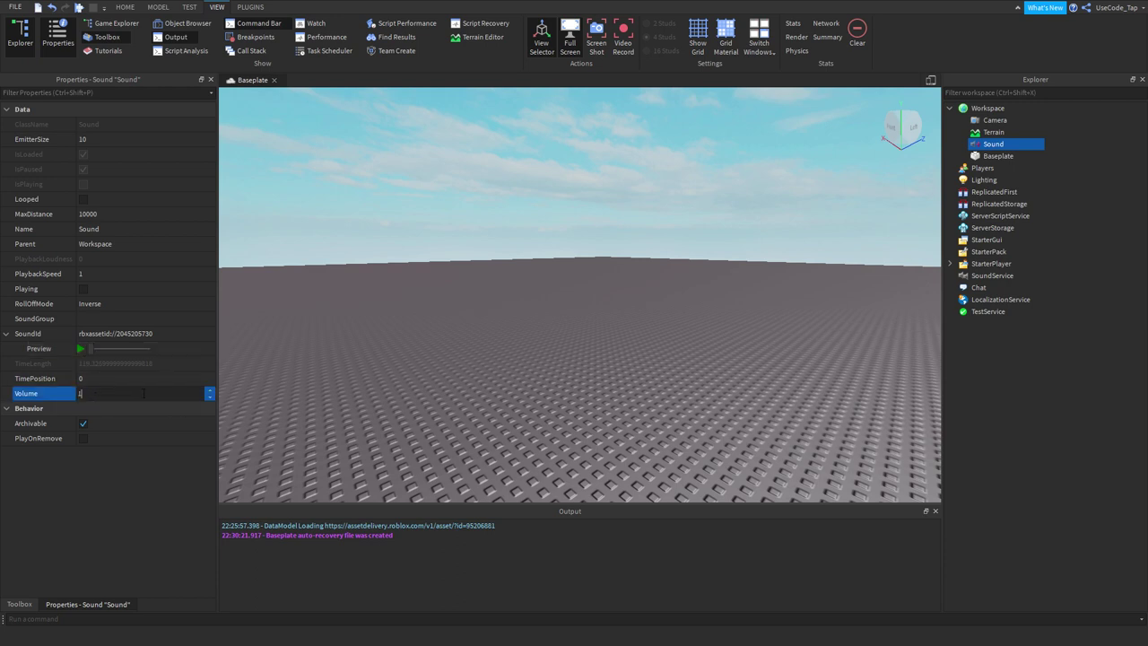
text(1)
click(76, 348)
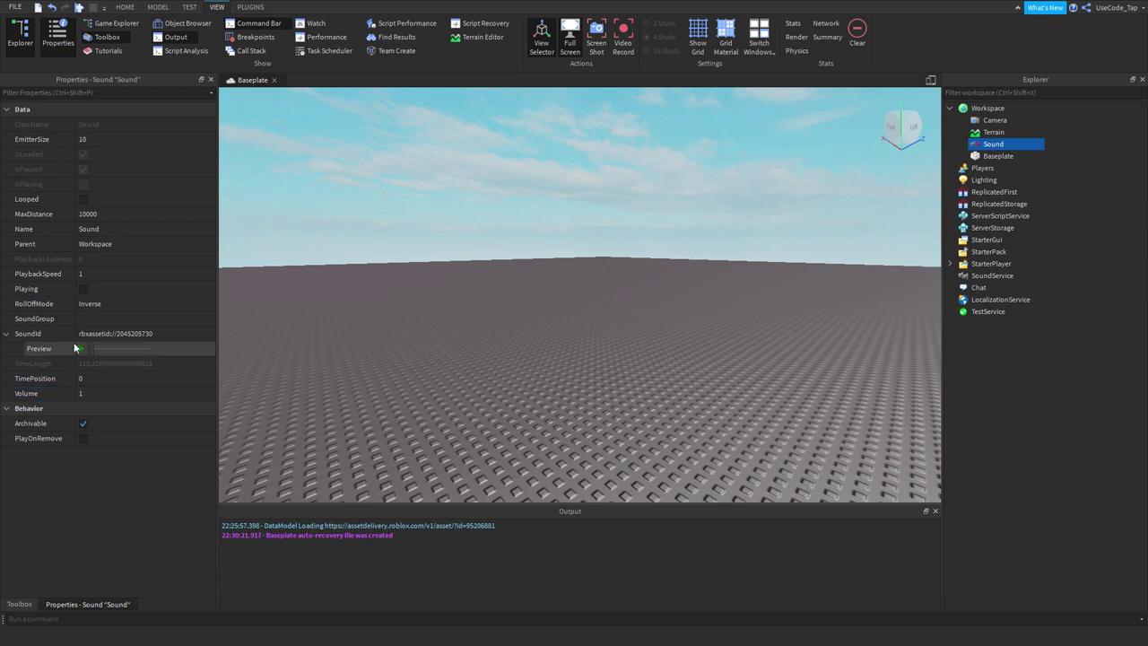
click(81, 348)
Try the Sound at a Volume of 5 and preview it
click(108, 394)
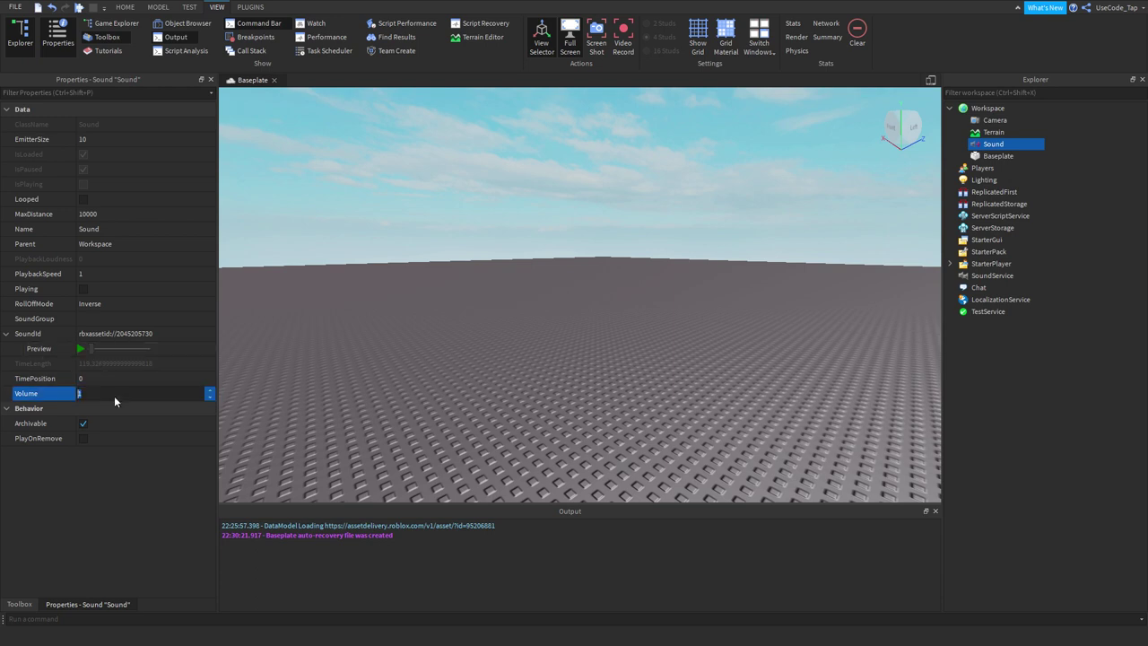
text(5)
key(Return)
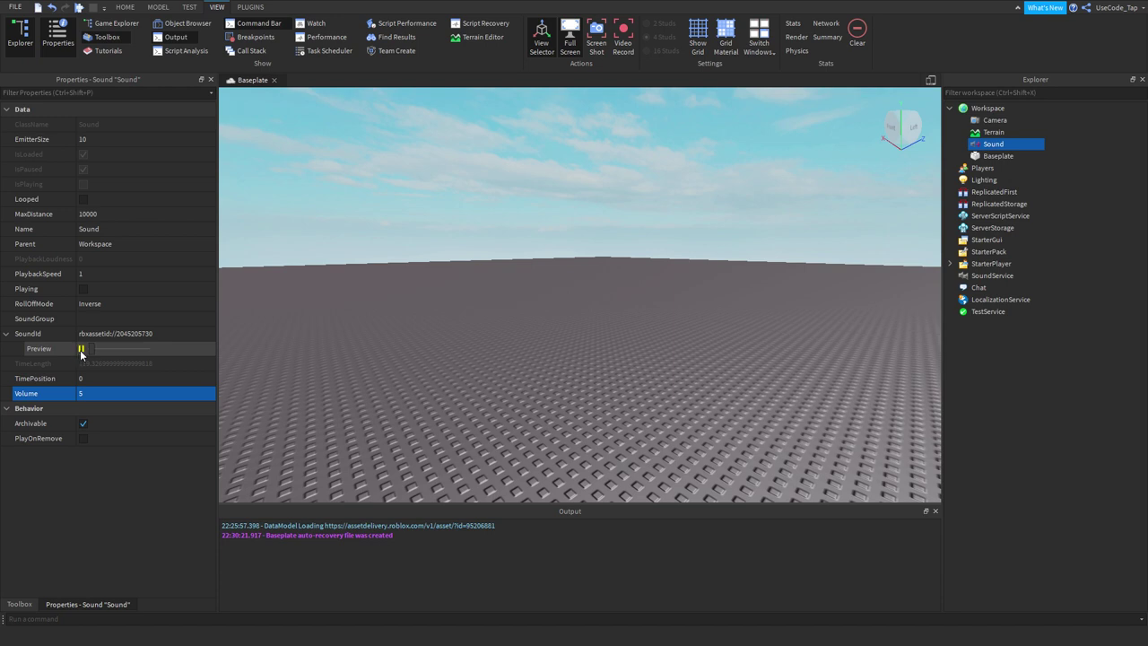
click(80, 349)
Set the Sound's Volume back to 1
click(103, 394)
text(1)
key(Return)
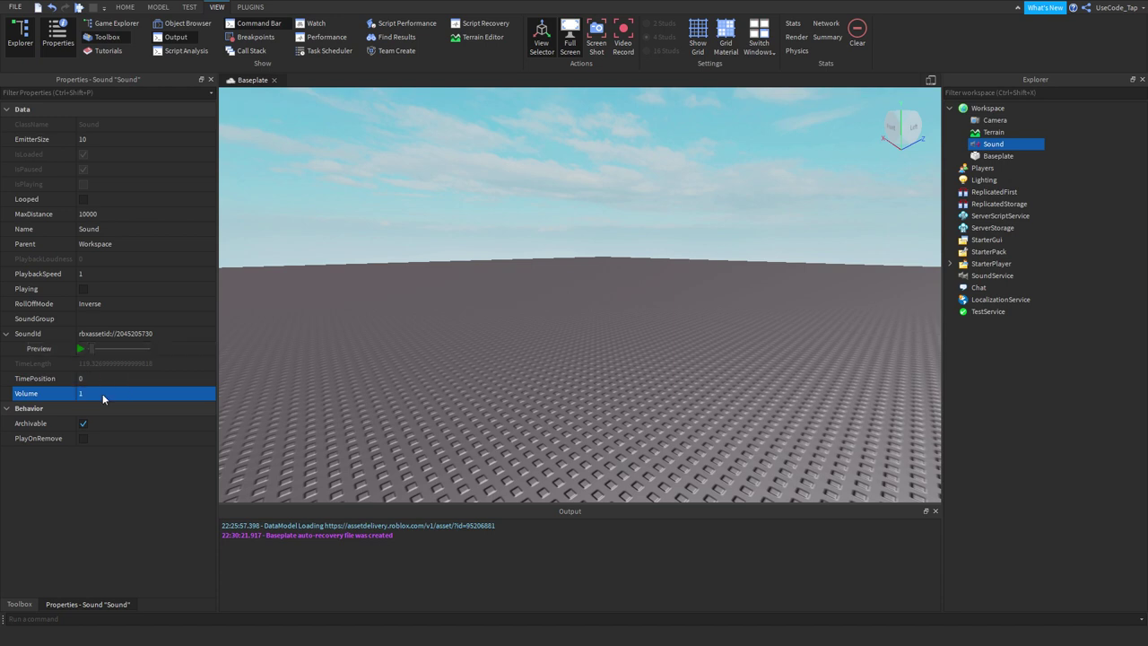
Examine the Sound's RollOffMode options and its SoundGroup property without changing them
click(94, 307)
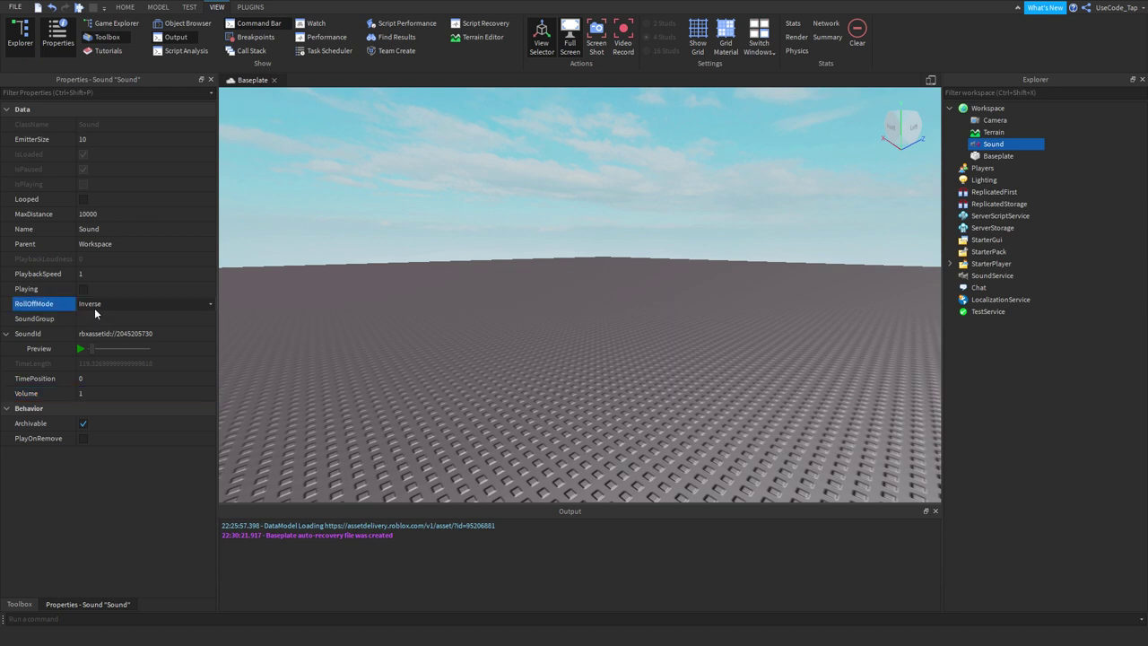
click(94, 308)
click(96, 310)
click(112, 303)
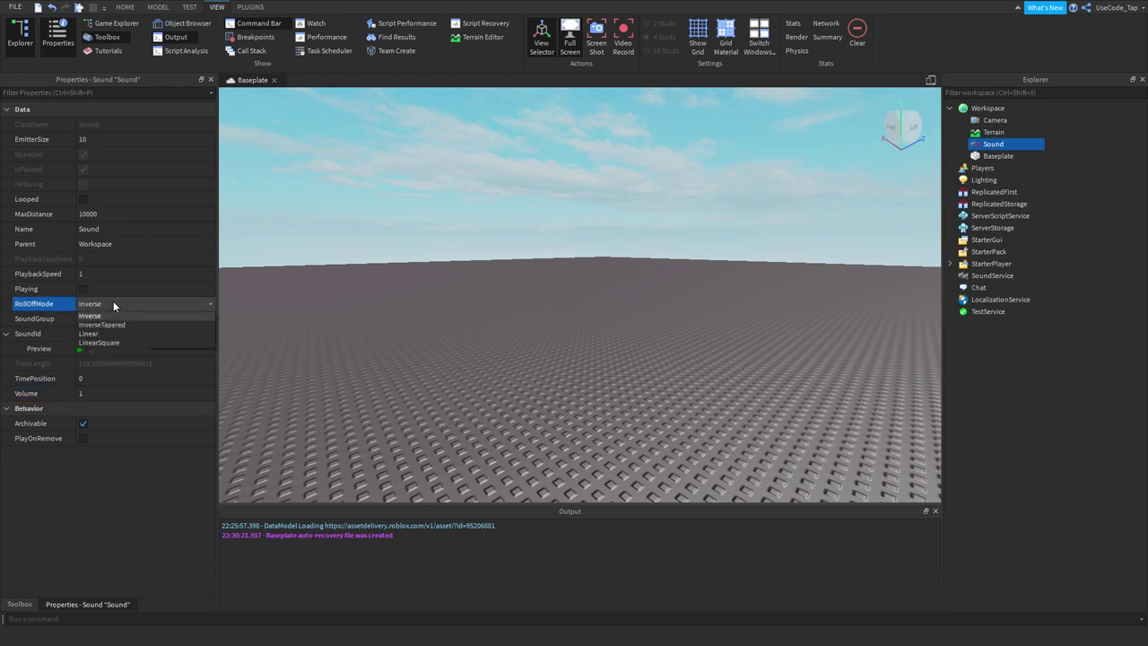
click(110, 303)
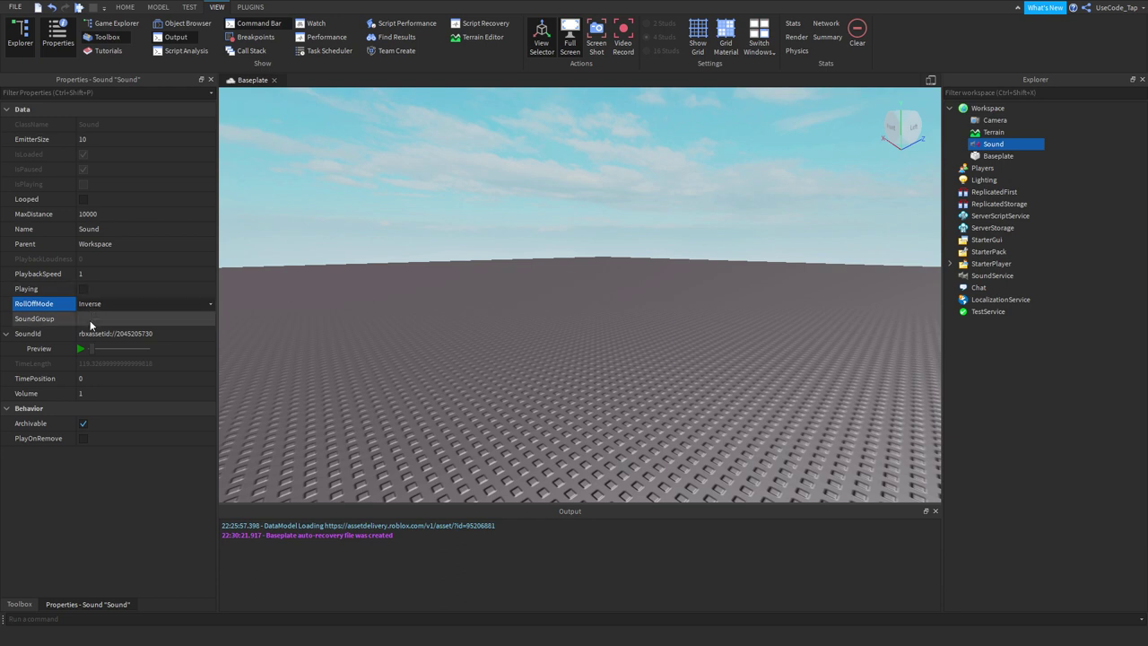
click(214, 317)
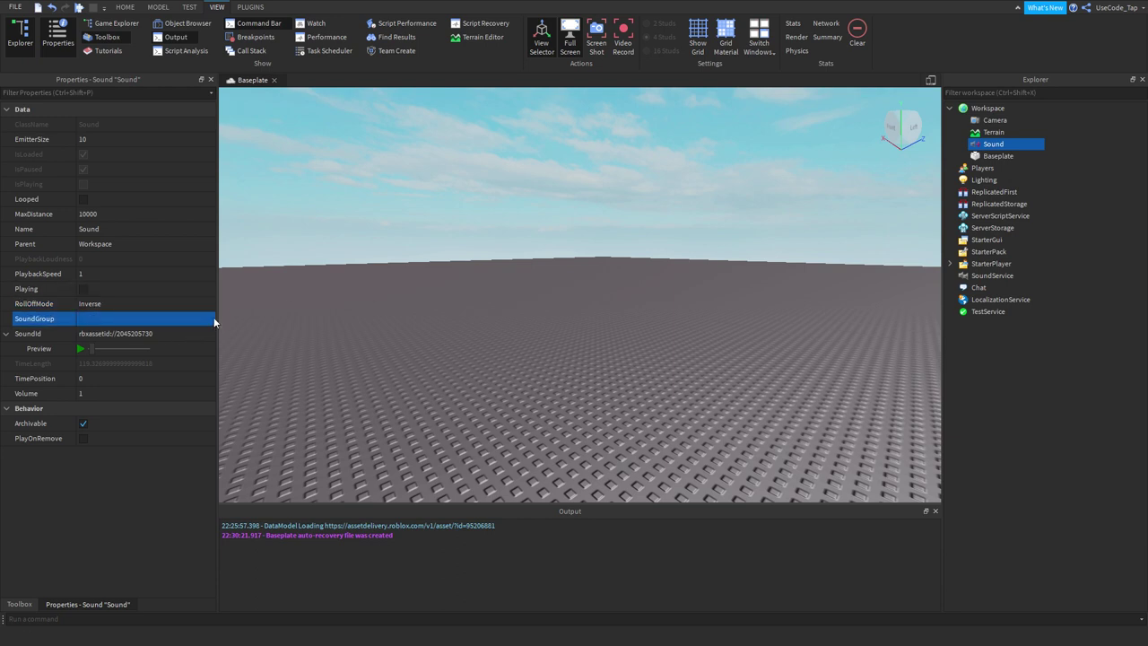
Set the Sound's PlaybackSpeed to 1
click(83, 289)
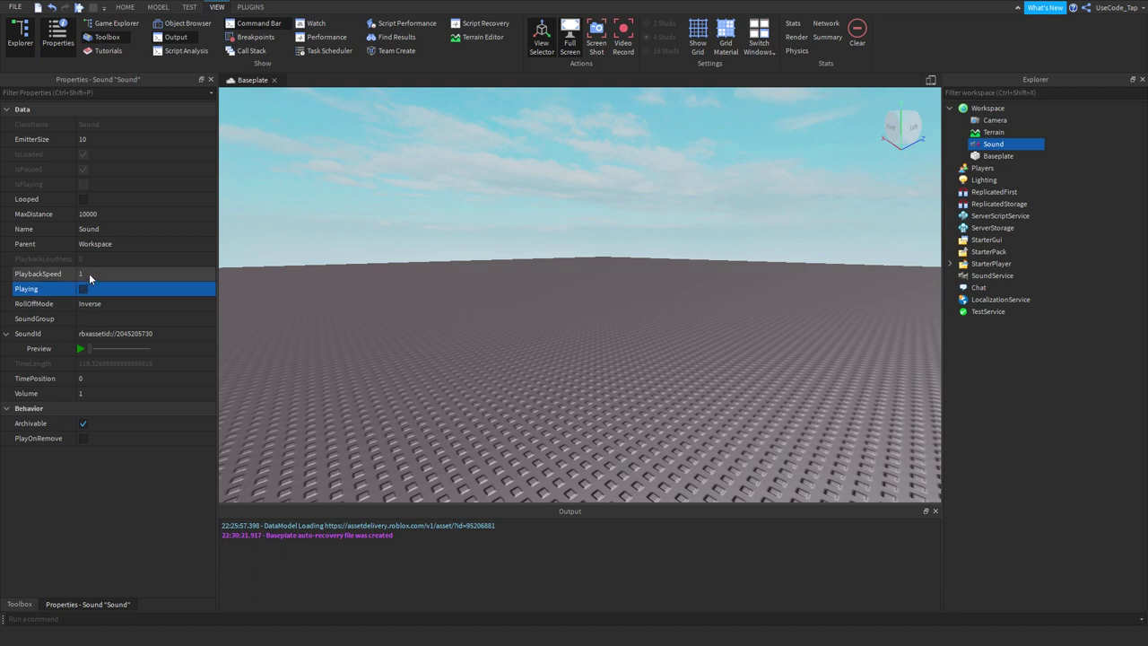
click(141, 273)
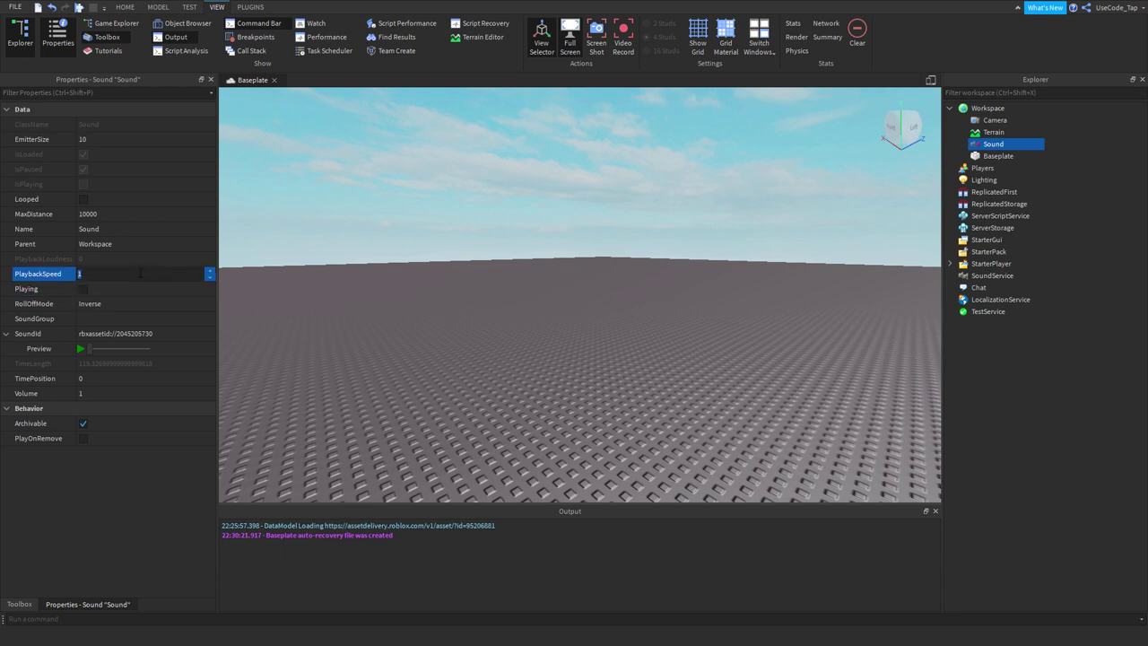
key(Return)
click(141, 273)
text(1)
key(Return)
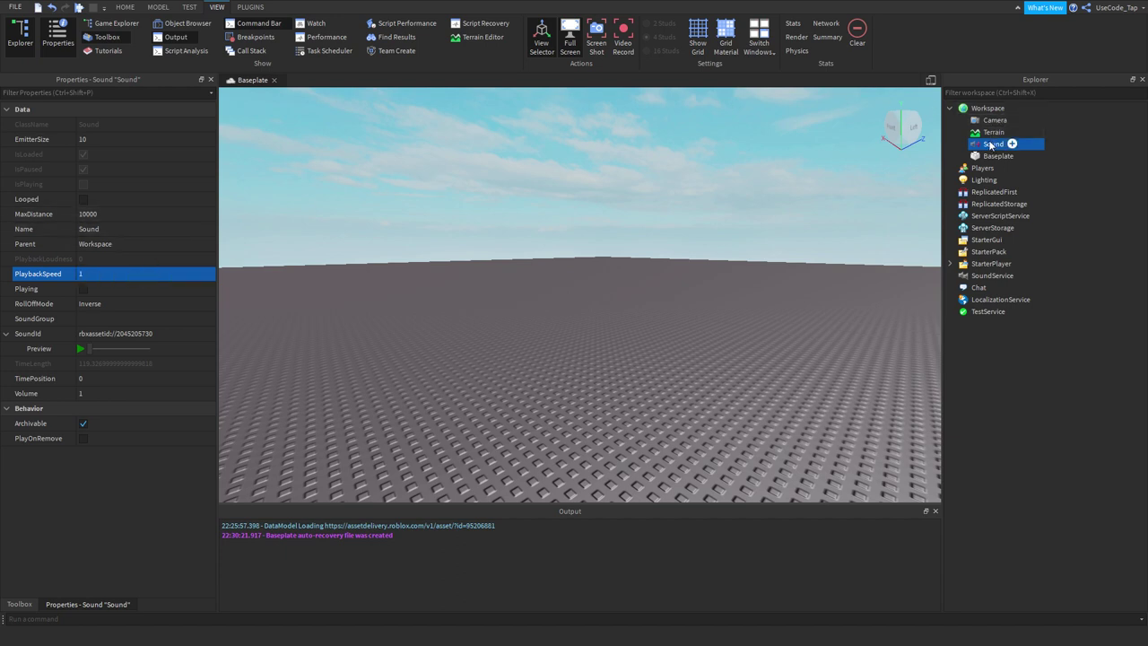
Insert a Part into the Workspace and bring it into close view
click(1014, 108)
text(Part)
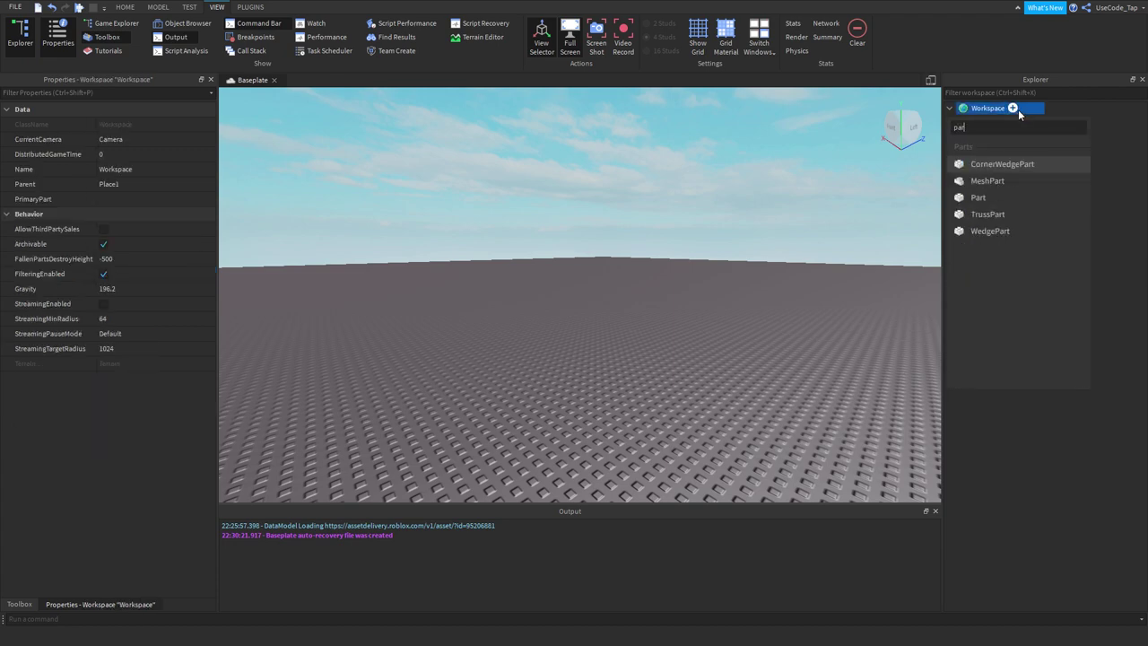
key(Return)
right_drag(777, 151, 738, 159)
key(f)
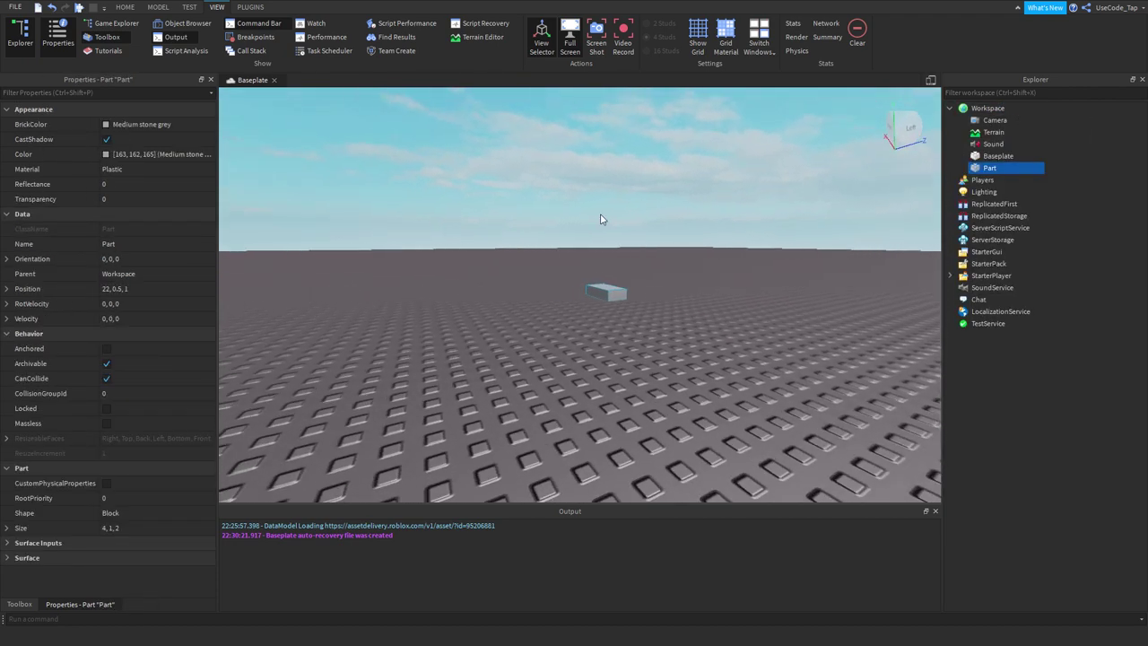
scroll(712, 255, up, 2)
scroll(711, 254, down, 5)
right_drag(711, 255, 717, 287)
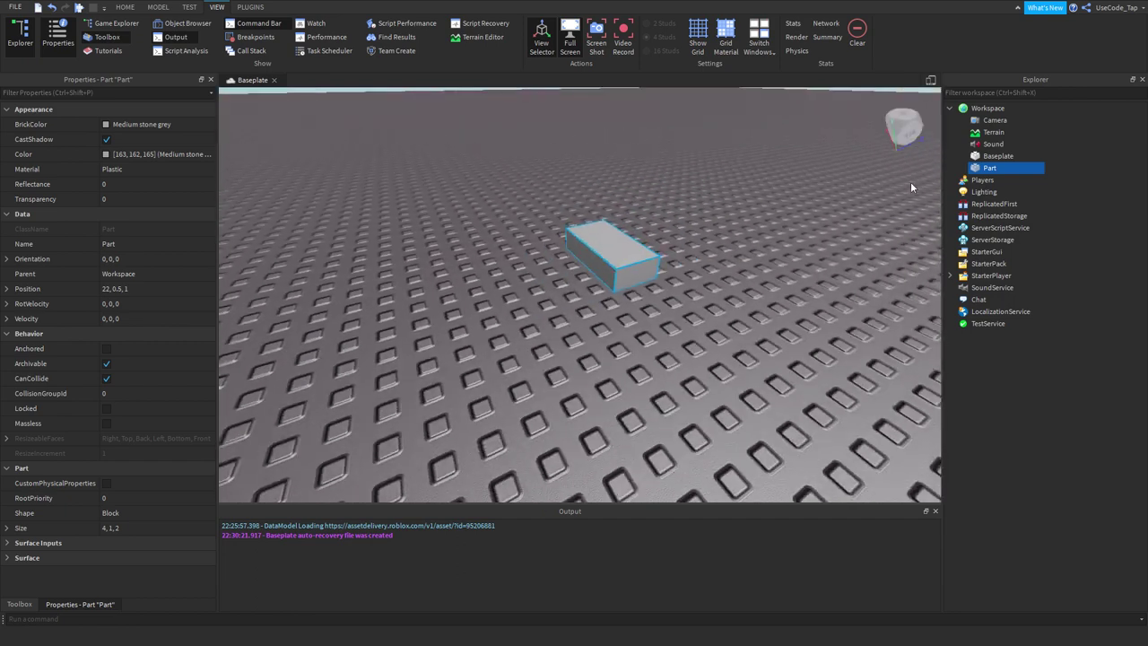
Move the Sound into the Part and view the Part from near and far
drag(993, 144, 987, 170)
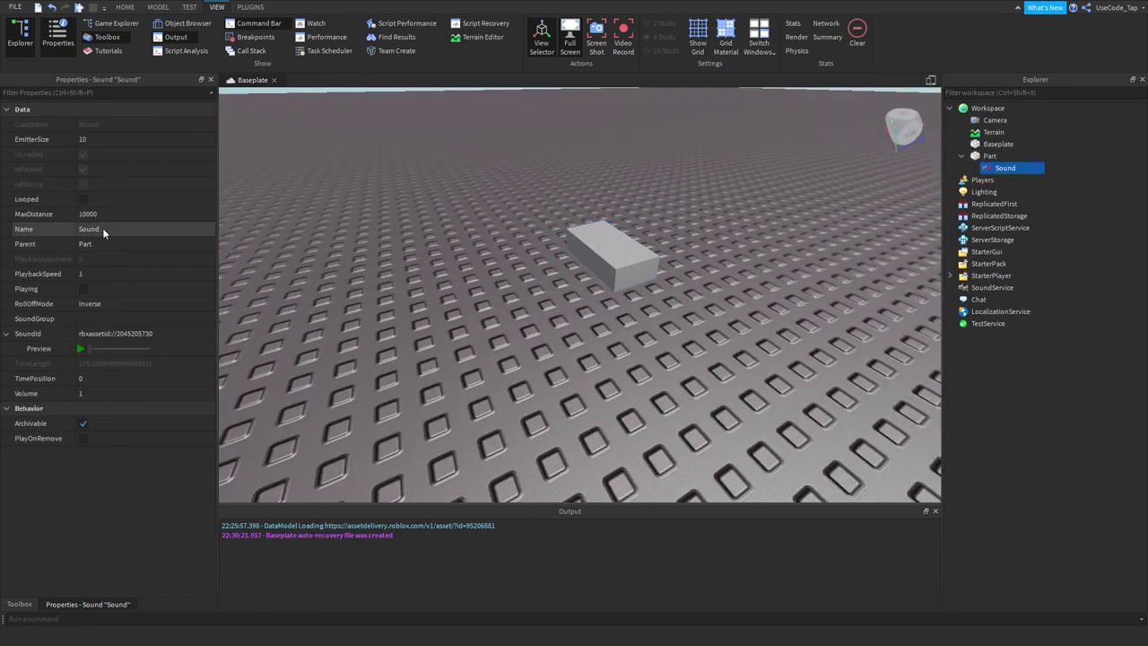
scroll(237, 227, down, 10)
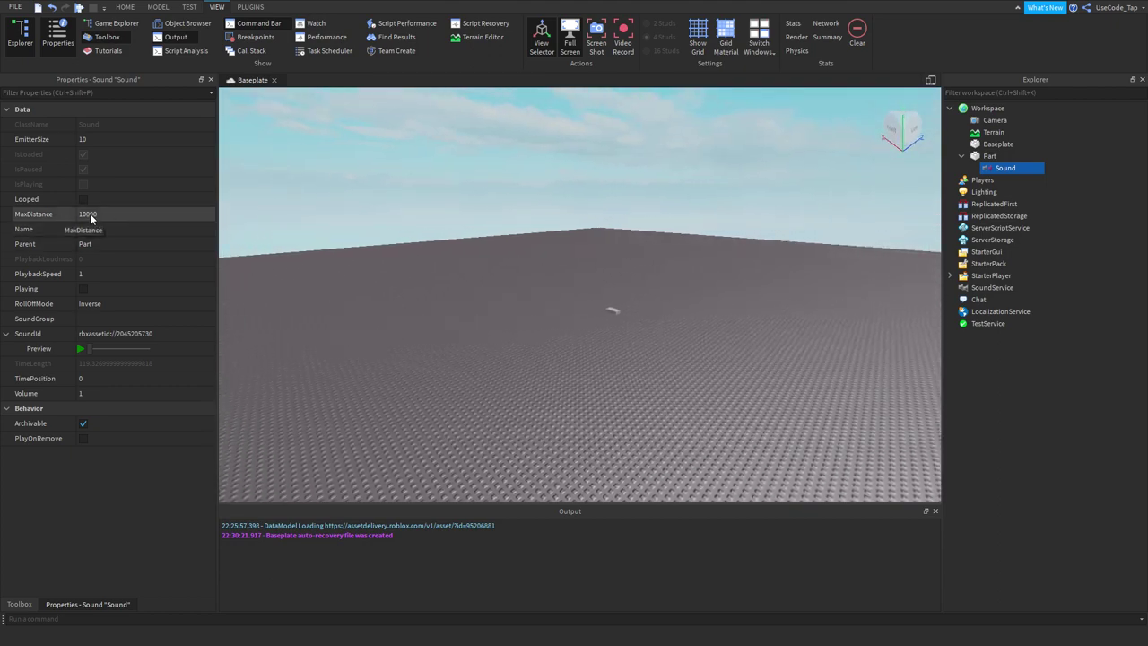
scroll(468, 240, up, 6)
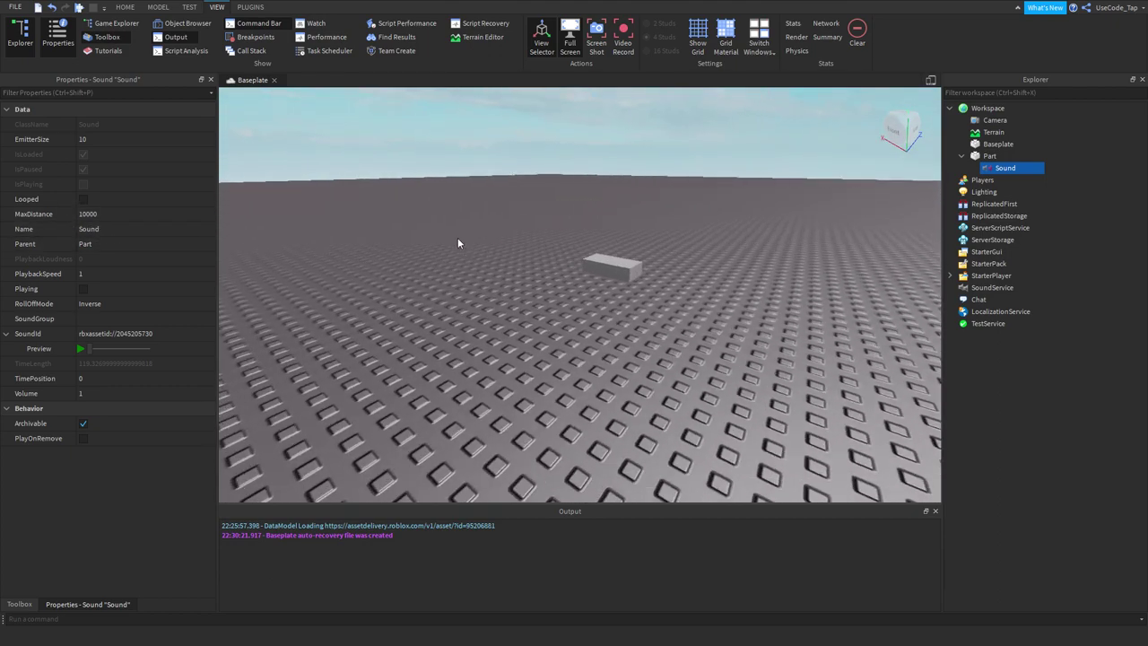
scroll(397, 239, up, 5)
scroll(562, 270, down, 10)
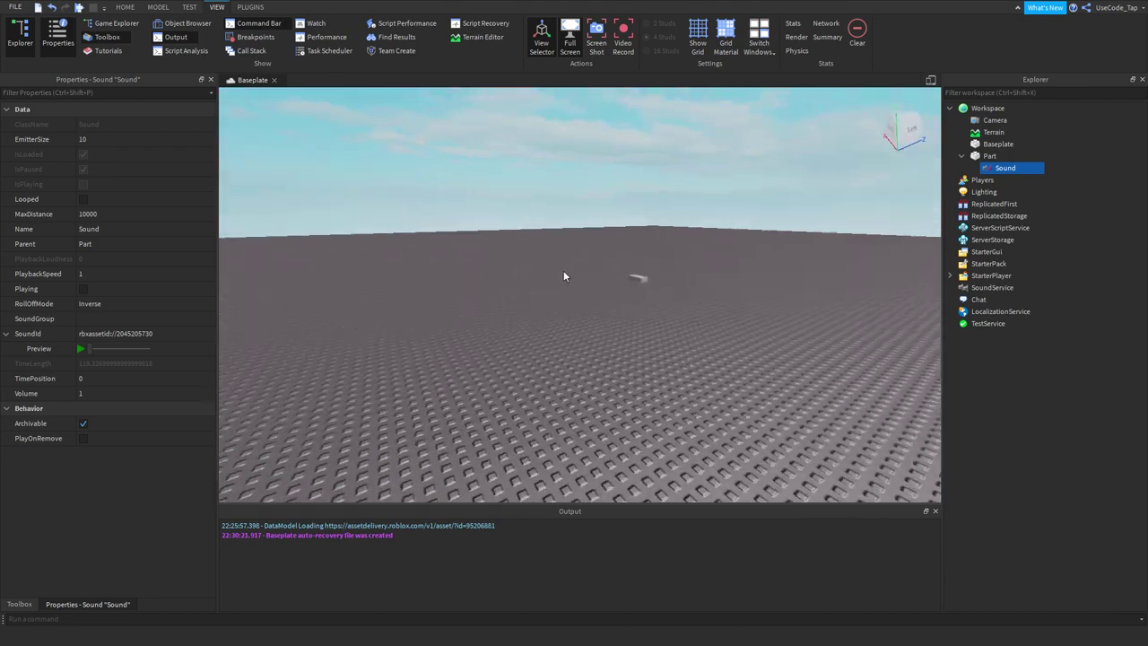
scroll(563, 274, up, 8)
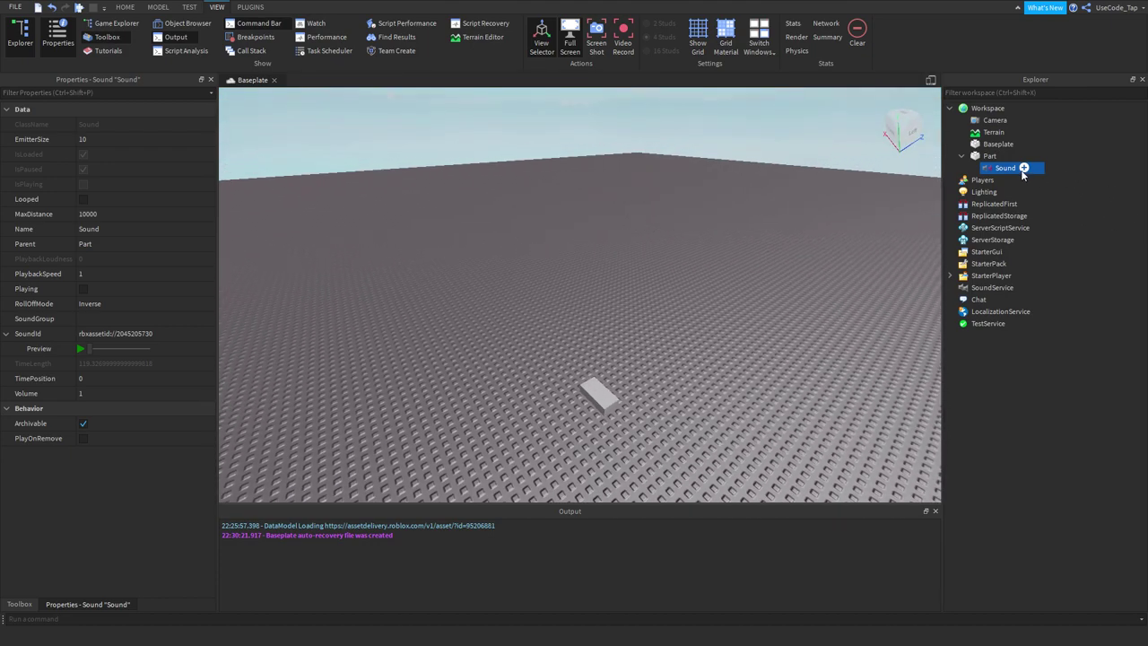
Move the Sound back into the Workspace and delete the Part
drag(1023, 173, 987, 111)
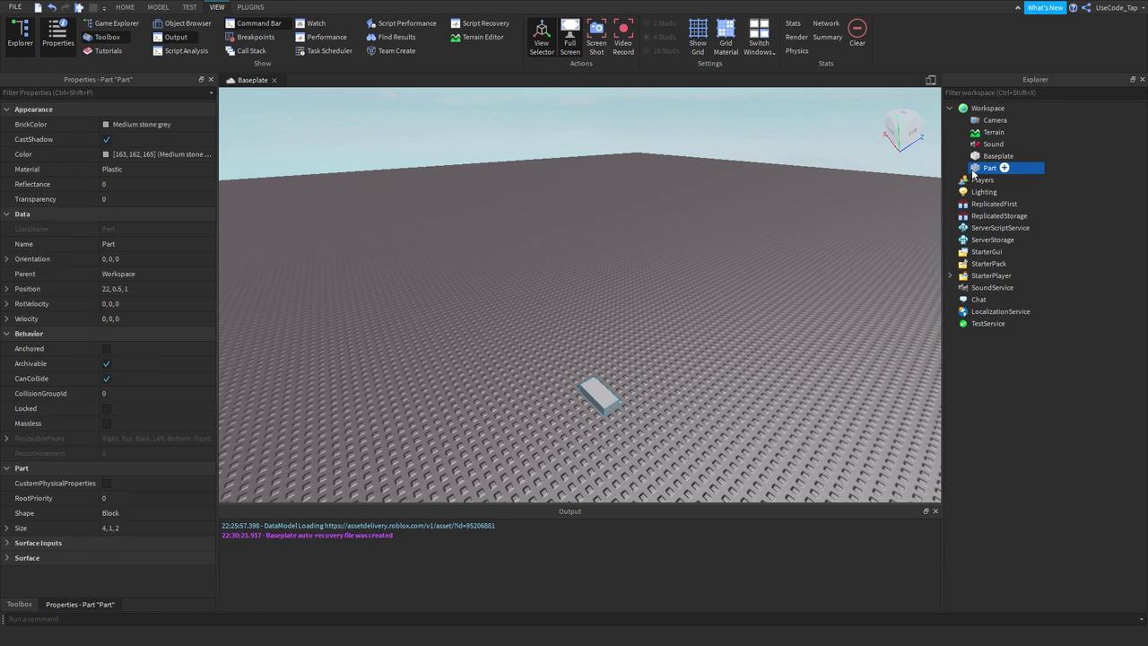
key(Delete)
click(992, 144)
key(q)
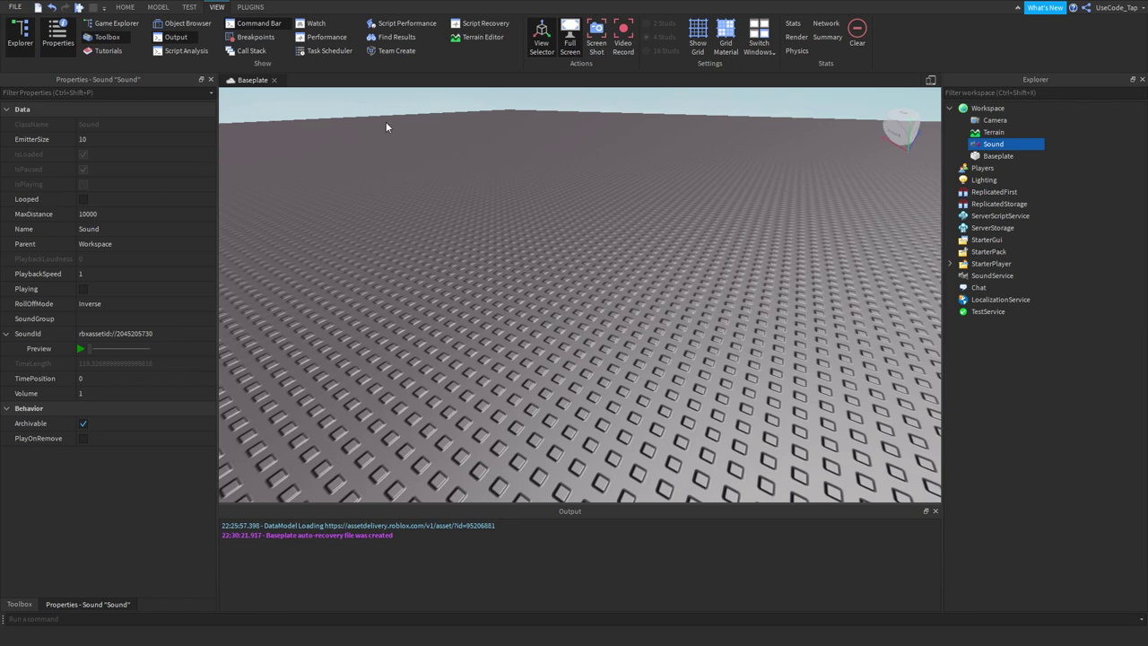
click(124, 7)
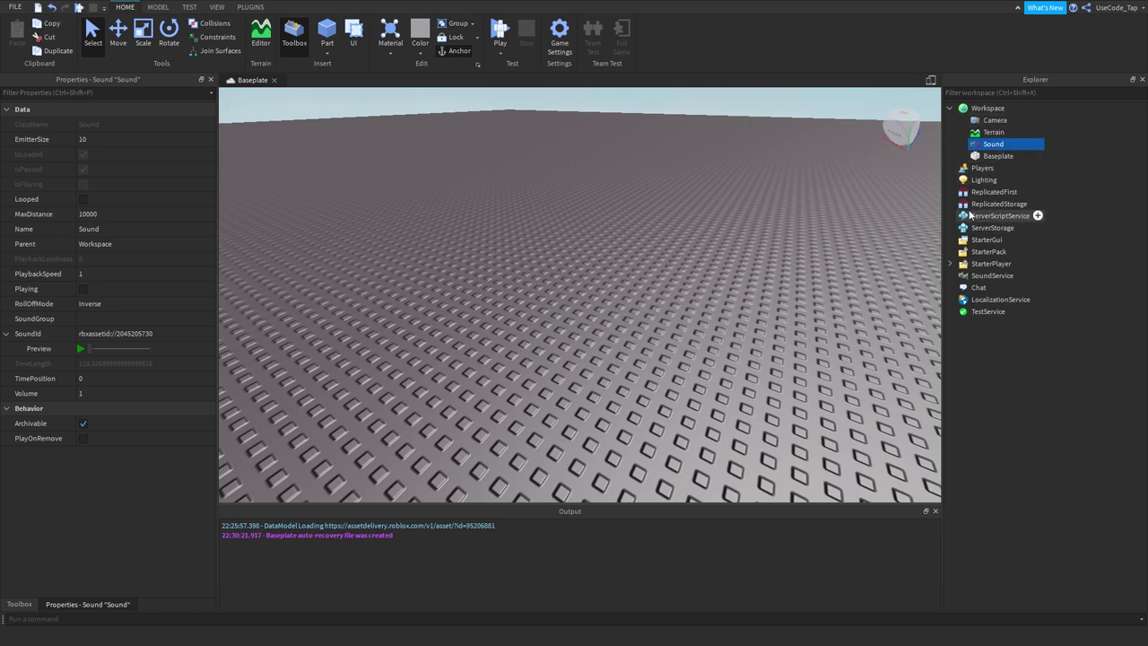
click(1040, 216)
key(Up)
key(Up)
key(Up)
key(Up)
key(Up)
key(Up)
key(Up)
key(Up)
key(Up)
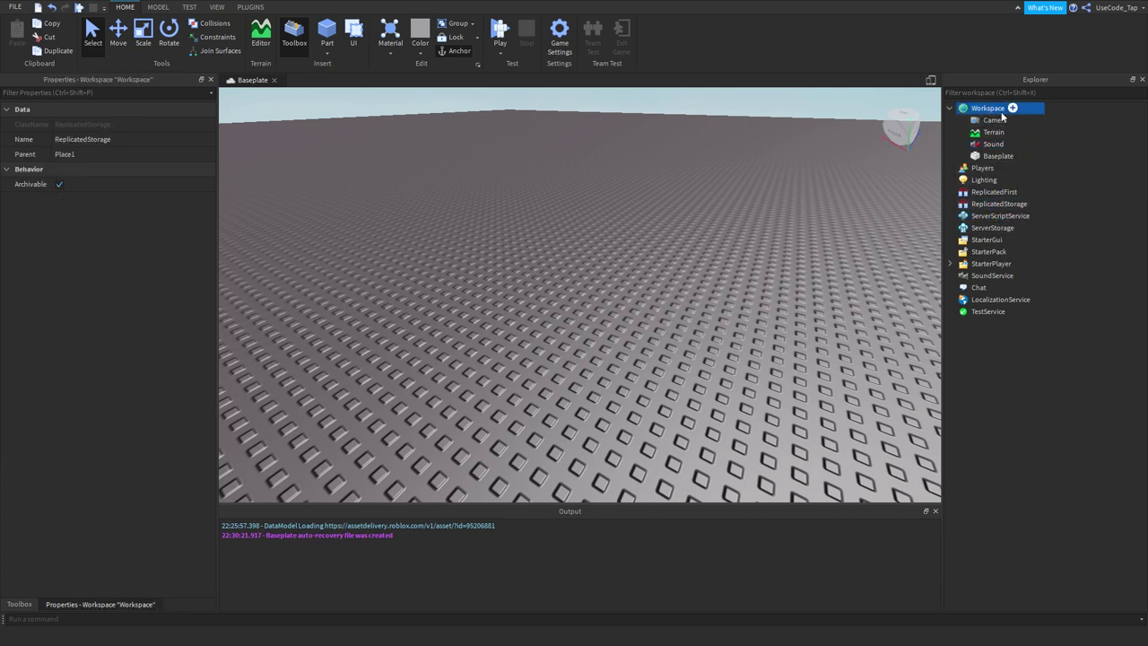
Insert a Script into ServerScriptService and clear its default code
click(991, 216)
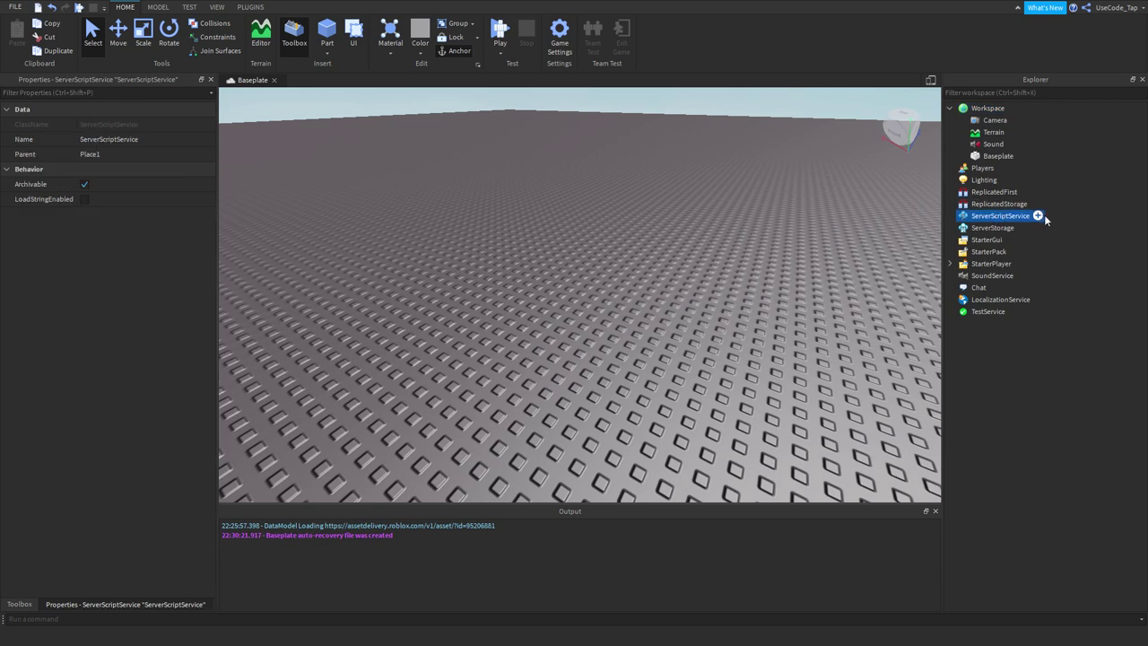
click(1038, 217)
click(981, 288)
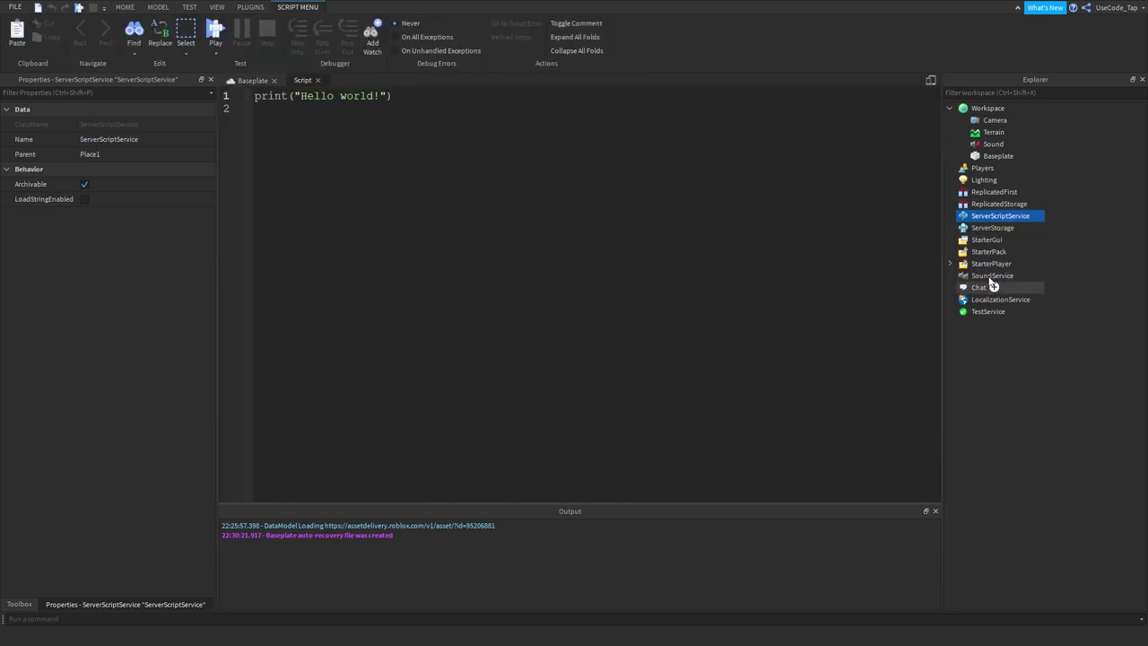
key(ctrl+a)
key(BackSpace)
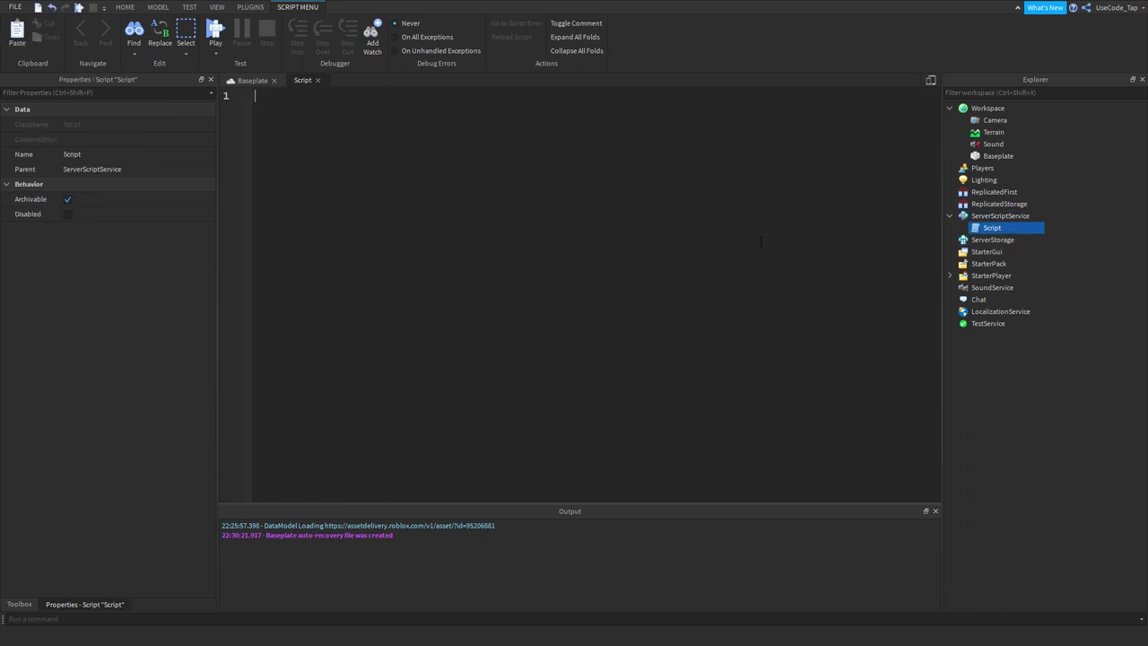
Declare a local variable Sound in the script that refers to game.Workspace.Sound
text(local Workspace)
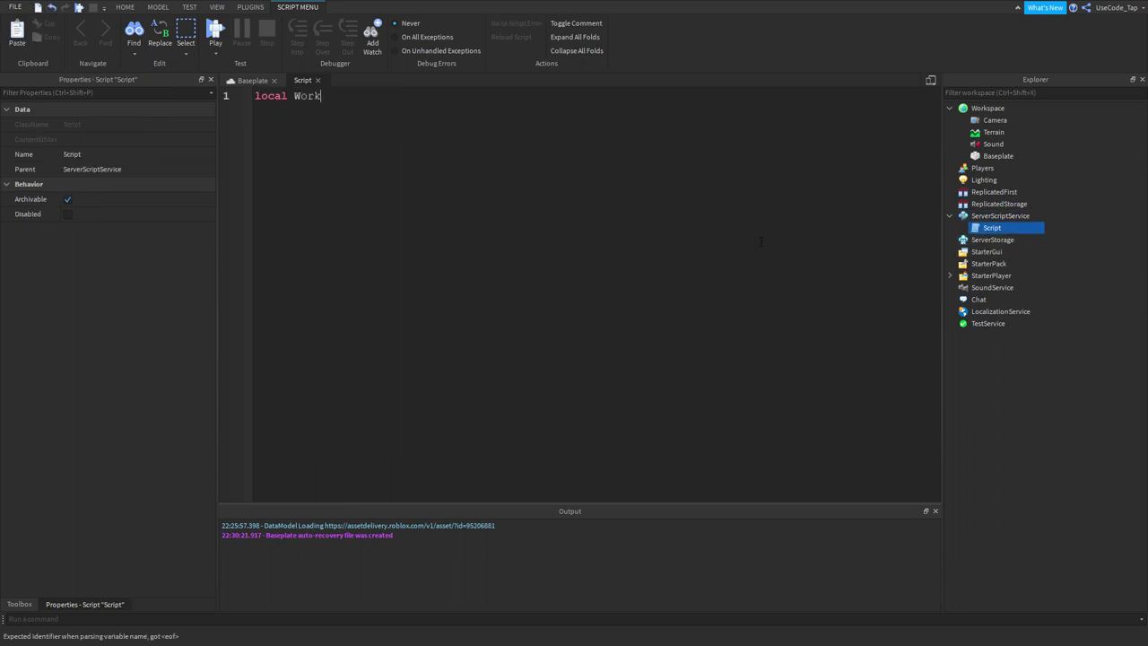
key(ctrl+BackSpace)
text(Sound)
key(BackSpace)
key(BackSpace)
key(BackSpace)
key(BackSpace)
key(BackSpace)
text(Sound = g)
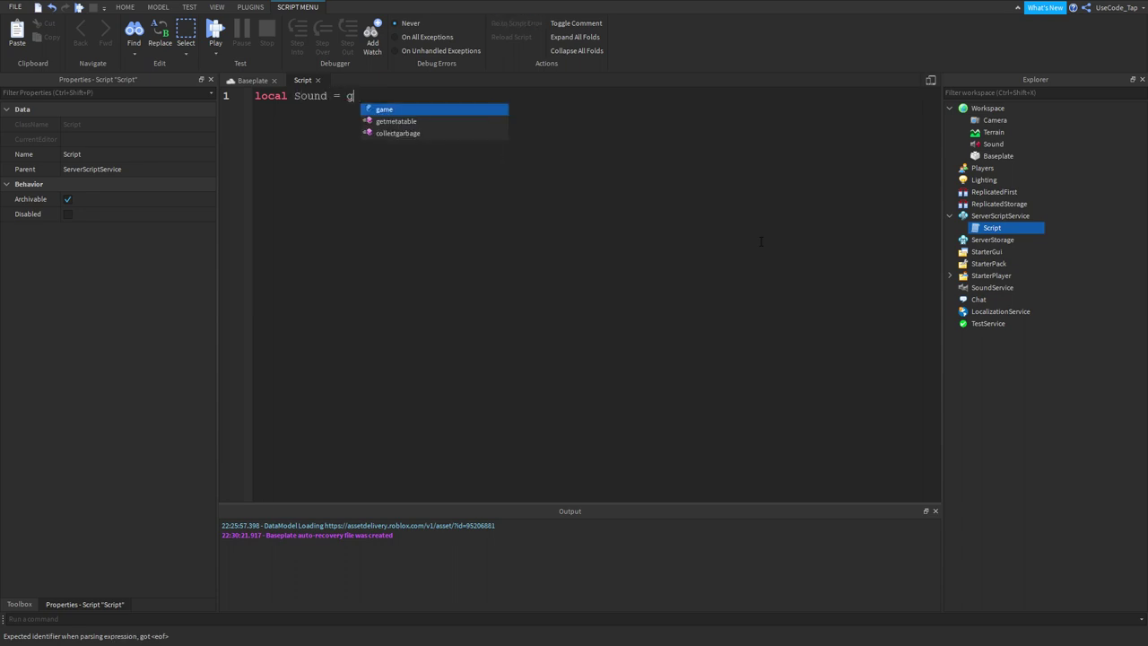
text(ame.Workspace.Sound)
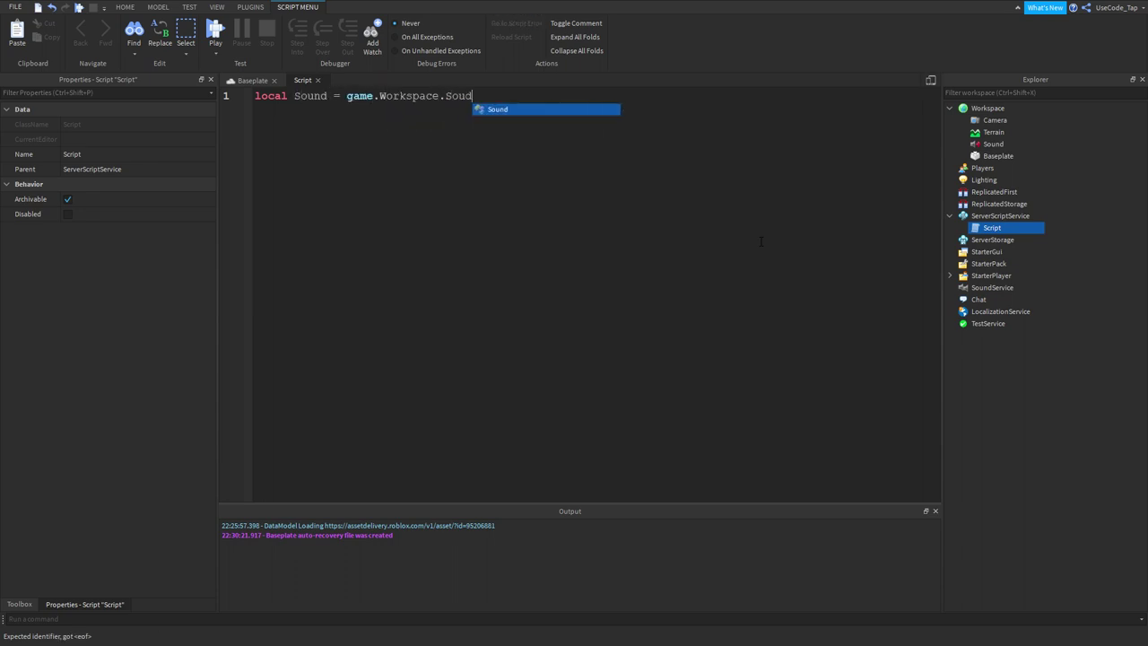
Add the call Sound:Play() on line 3, separated from the variable declaration by a blank line
key(Return)
key(Return)
text(S)
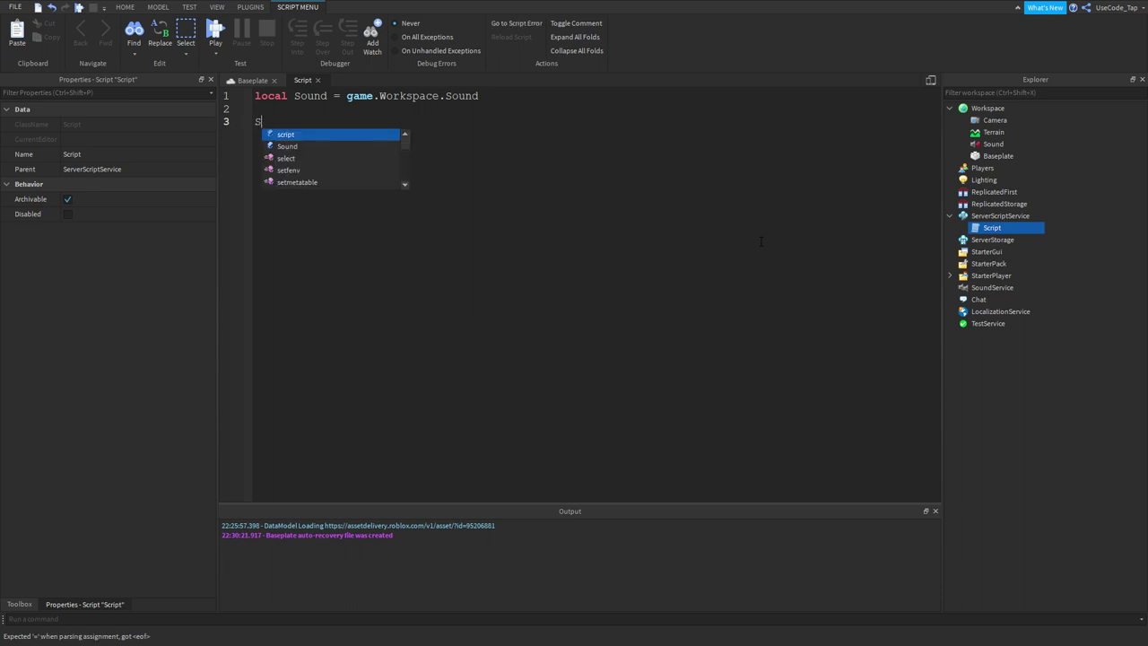
text(ound:Play())
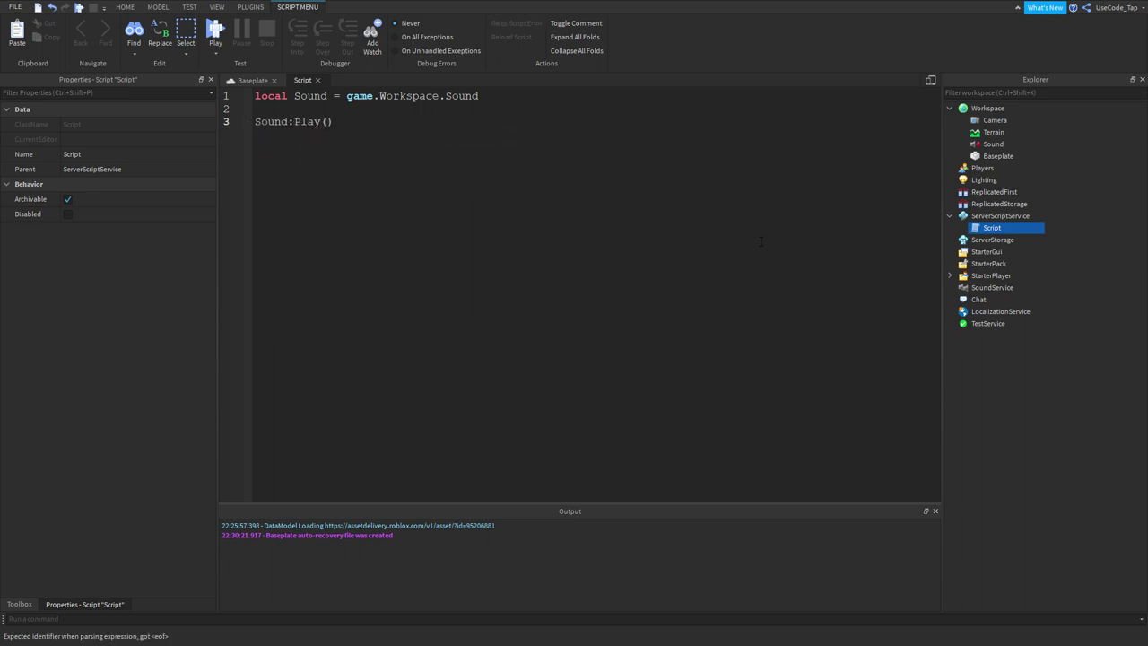
Playtest the place to check that the script plays the sound, and stop the test
key(F5)
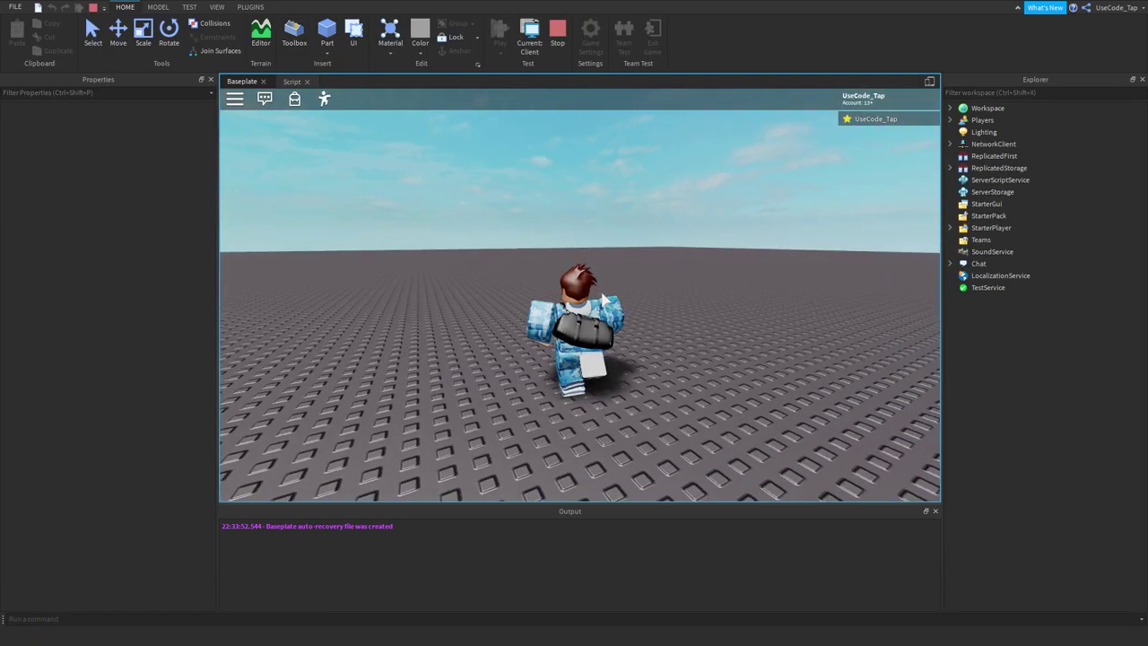
scroll(640, 284, down, 5)
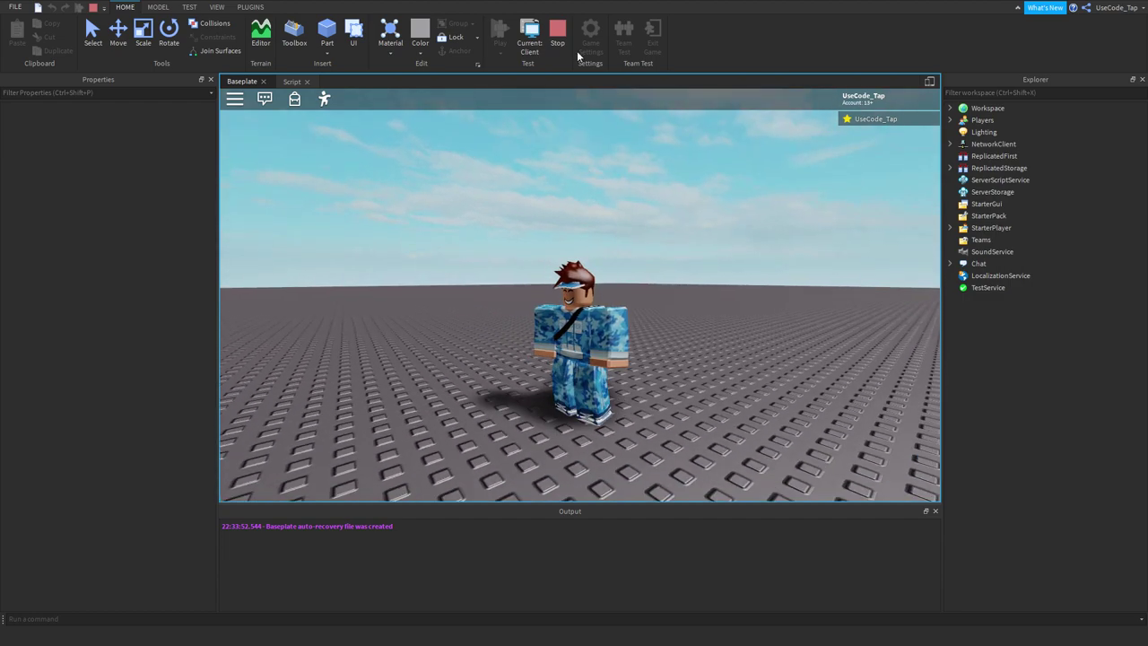
click(558, 34)
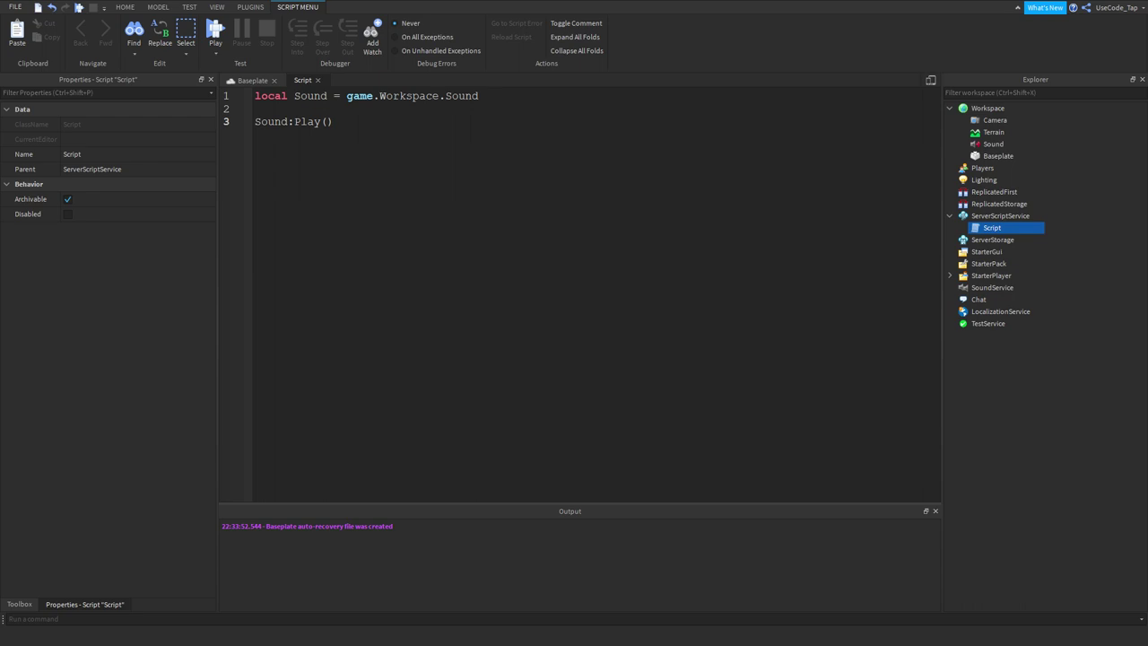
Insert empty lines between the Sound variable and the Sound:Play() call for a new statement
key(Up)
key(Return)
key(Return)
key(Up)
text(local COntent)
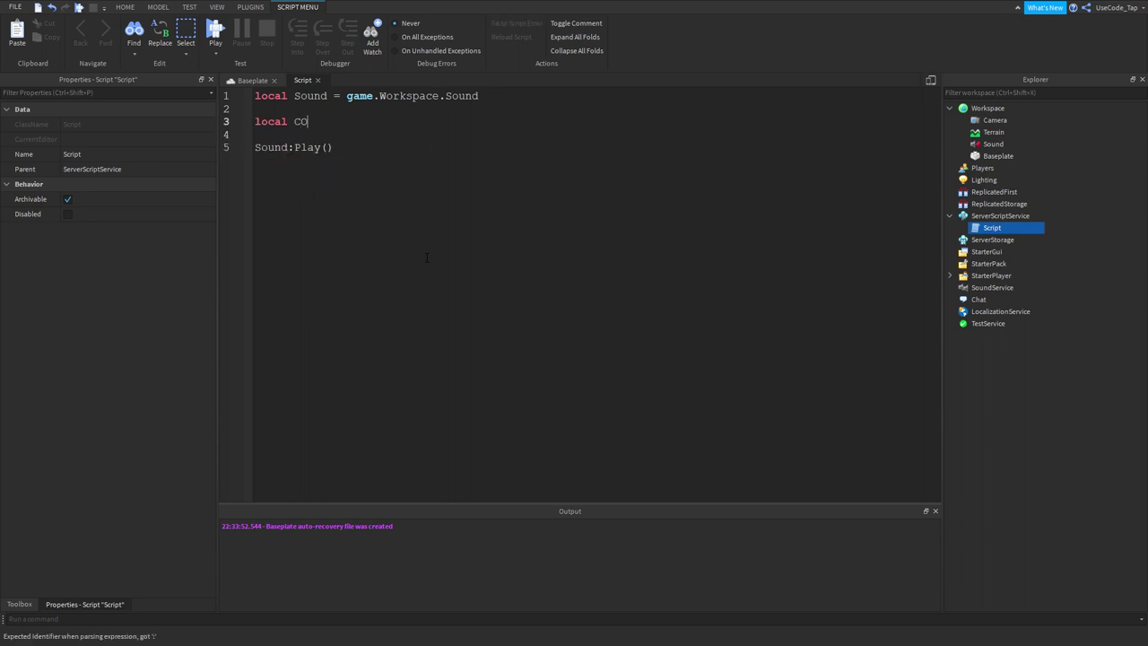
key(BackSpace)
key(BackSpace)
key(BackSpace)
key(BackSpace)
key(BackSpace)
key(BackSpace)
key(BackSpace)
key(BackSpace)
key(BackSpace)
key(BackSpace)
key(BackSpace)
key(BackSpace)
key(BackSpace)
Add the statement game:GetService("ContentProvider"):PreloadAsync(Sound) on line 3, above the Sound:Play() call
text(game:GetService("Conte)
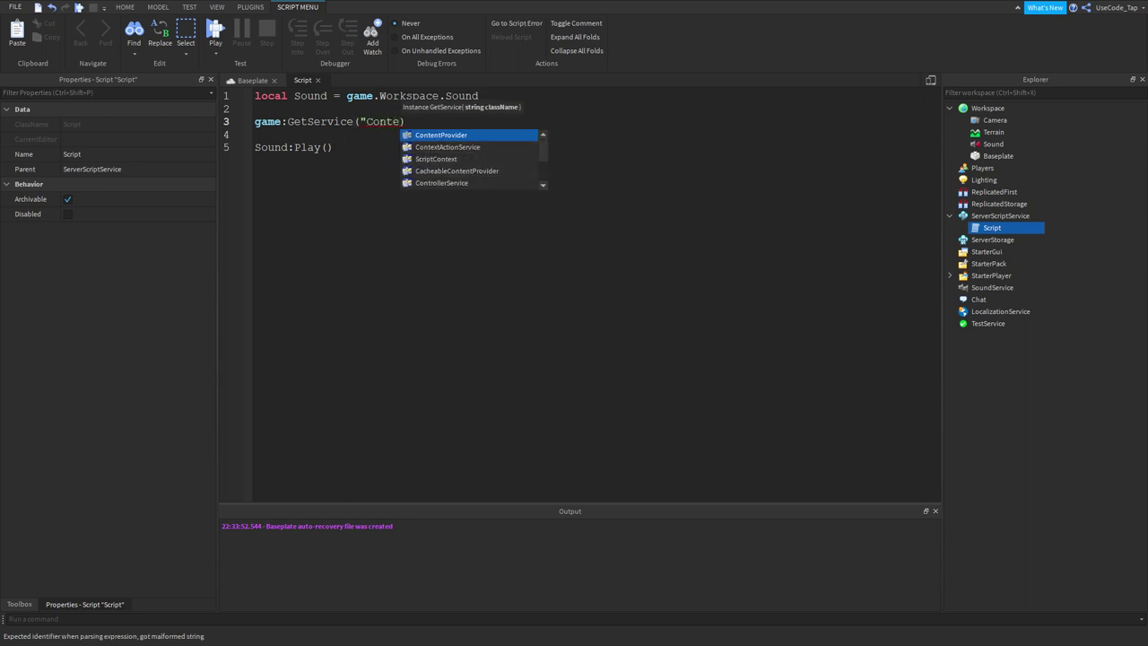
key(Tab)
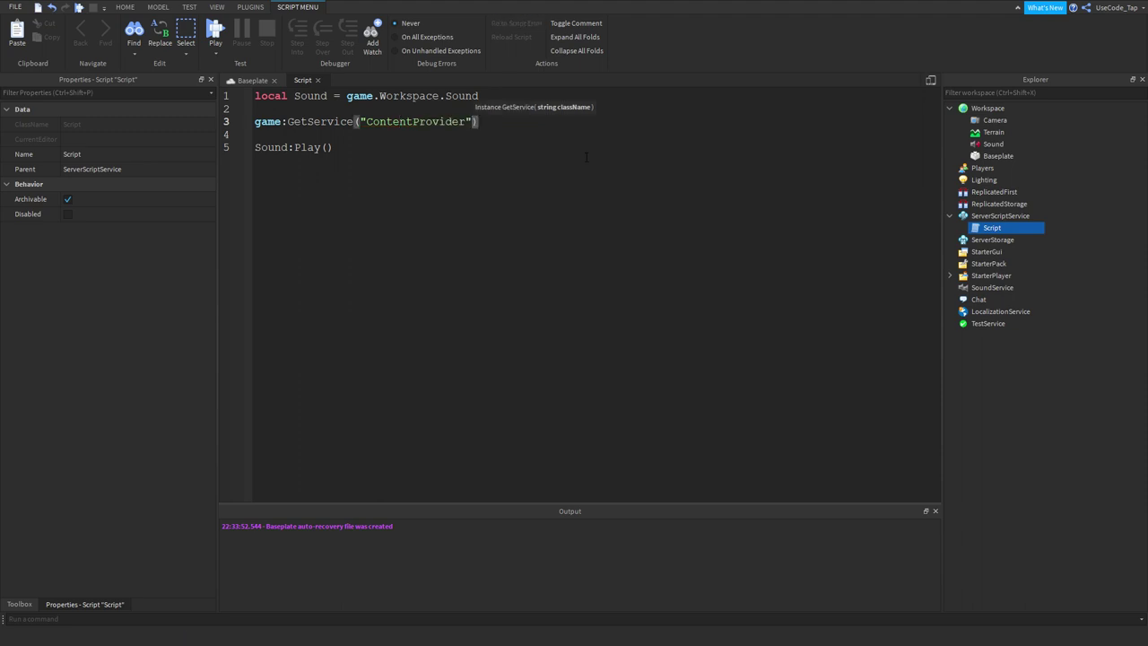
key(End)
text(:Pre)
key(BackSpace)
key(BackSpace)
key(BackSpace)
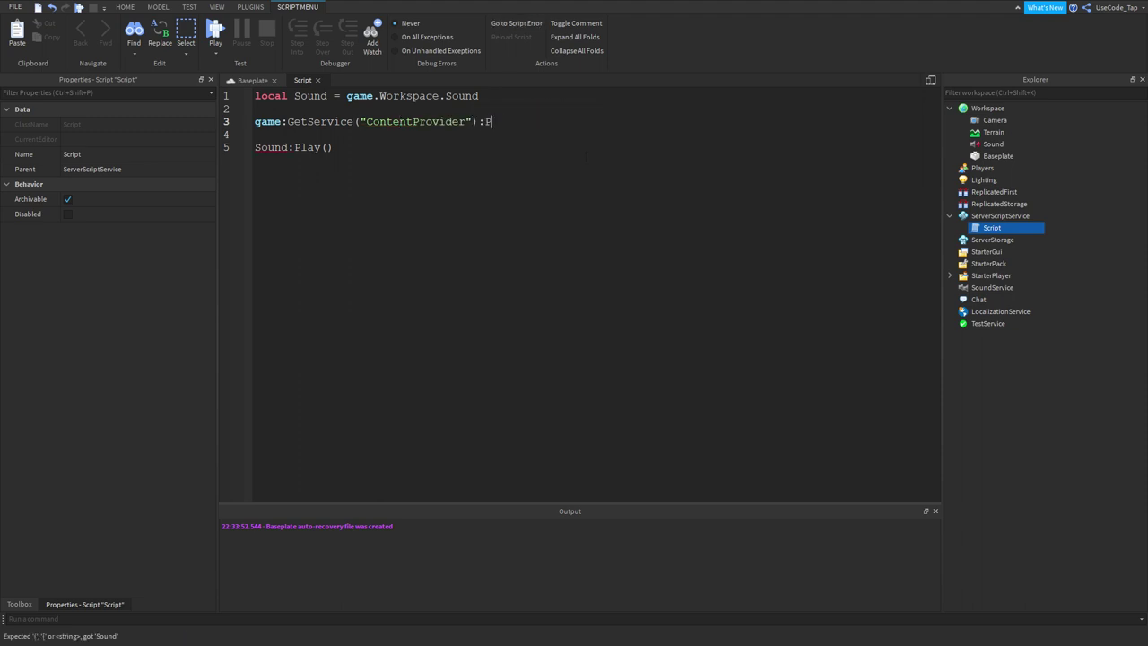
text(PreloadAsync()
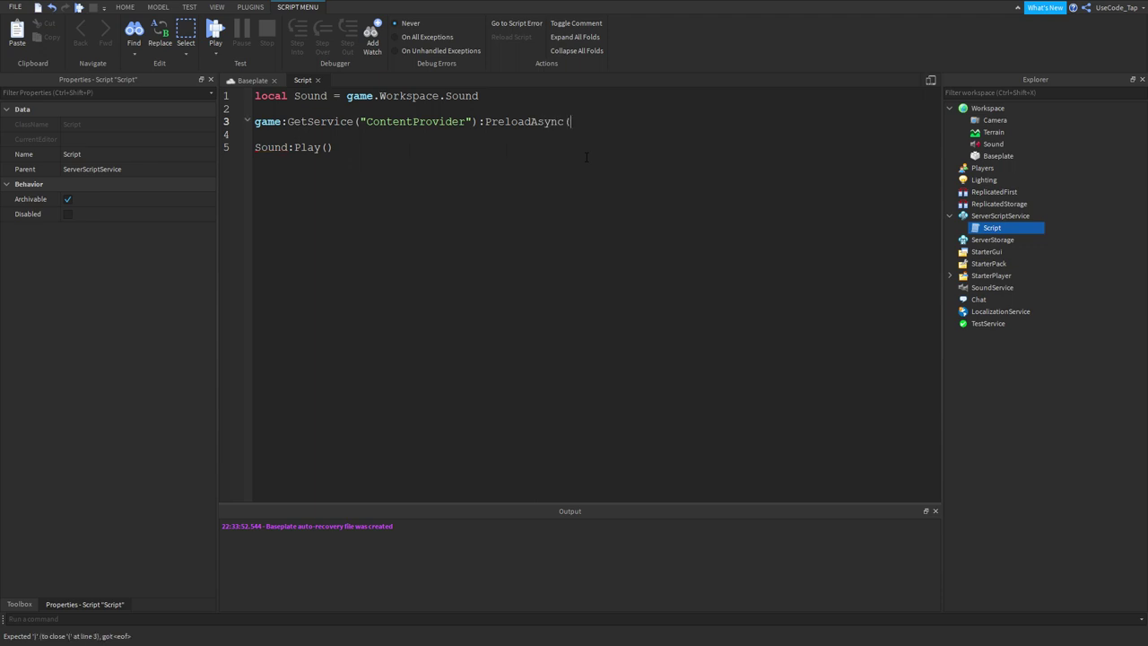
text(Sound))
drag(348, 152, 255, 149)
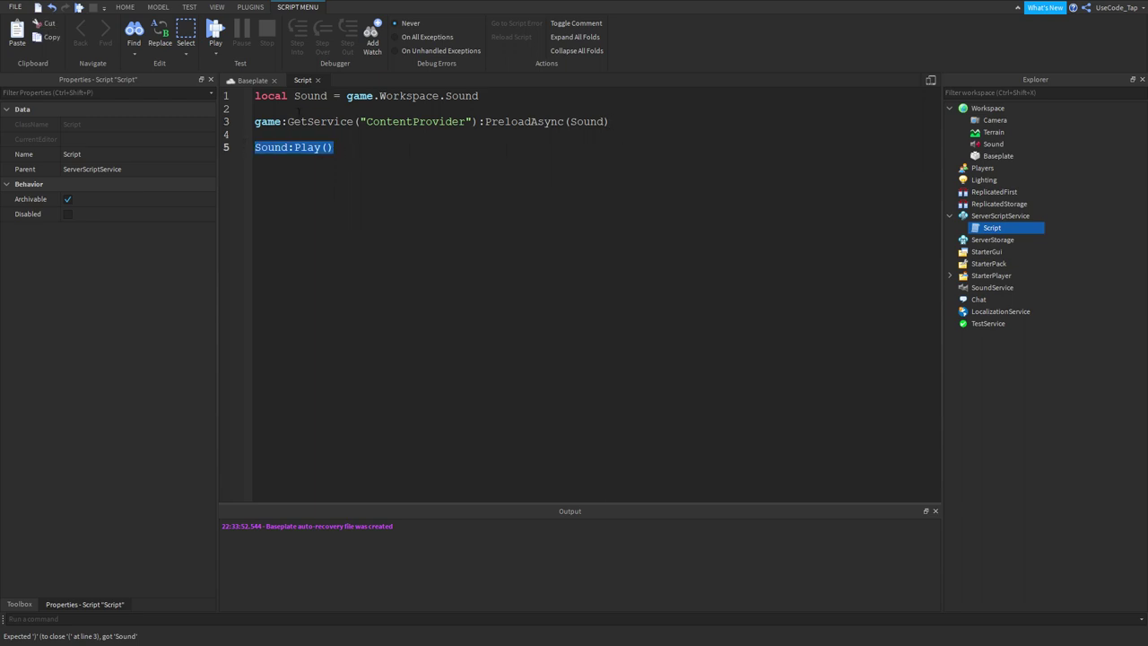
click(284, 111)
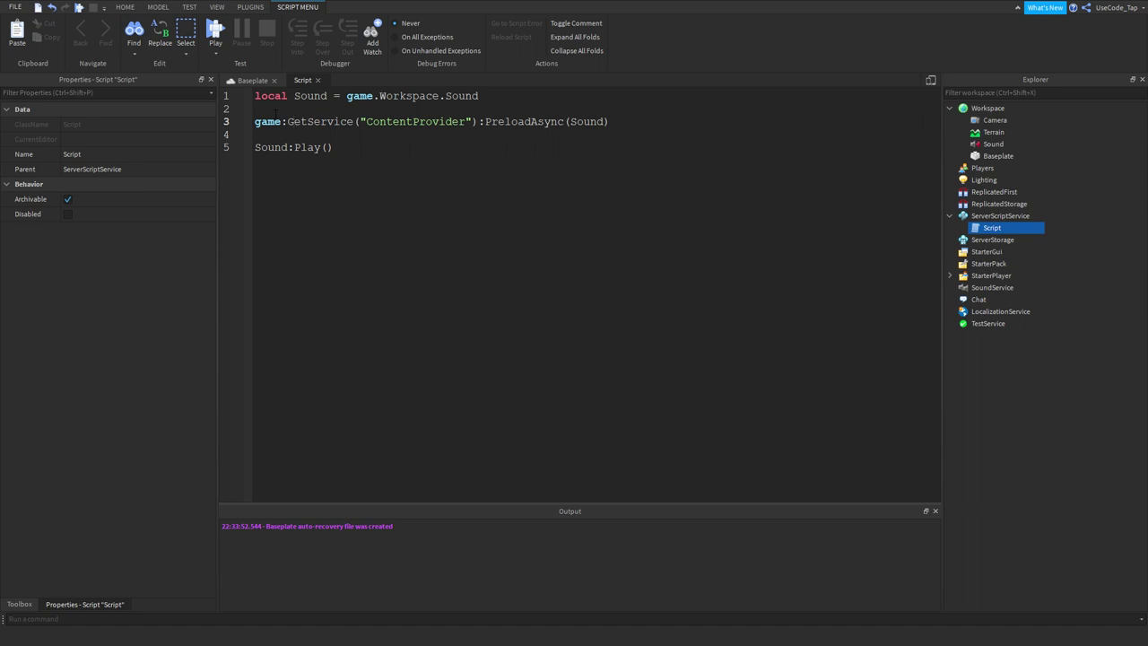
click(344, 153)
drag(336, 148, 299, 149)
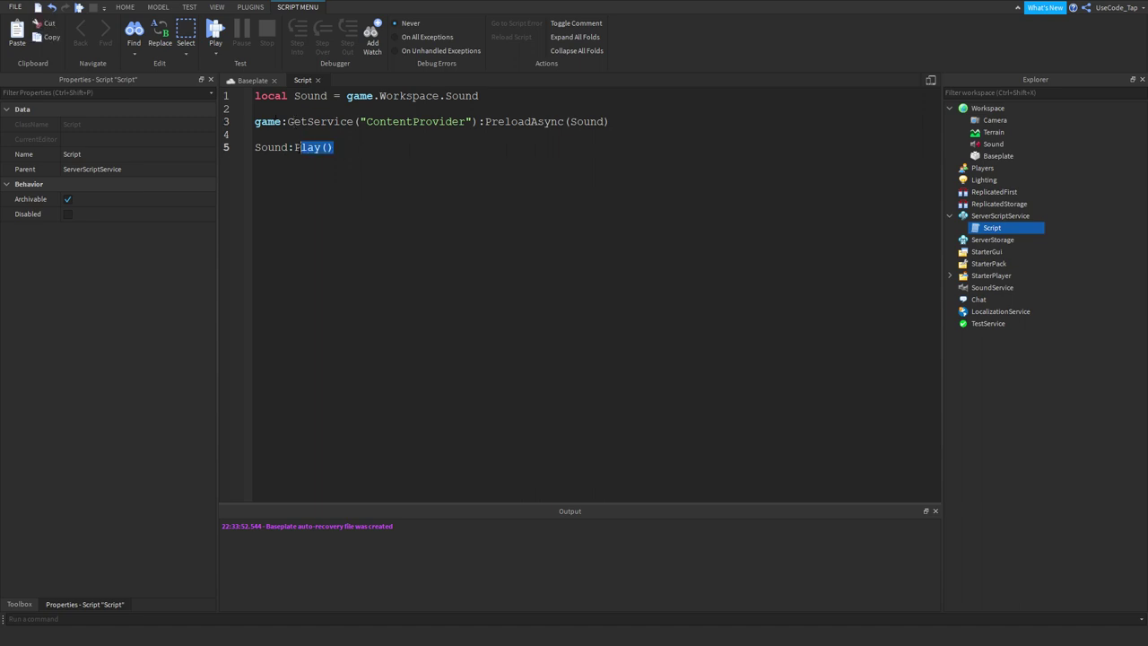
click(303, 146)
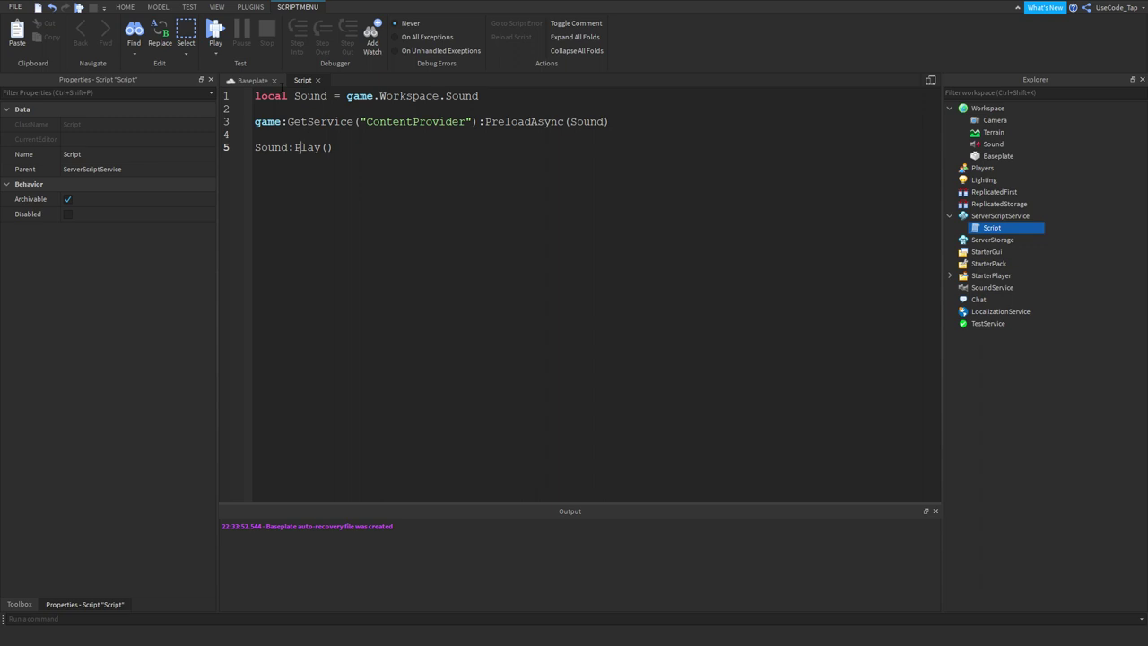
drag(335, 147, 254, 147)
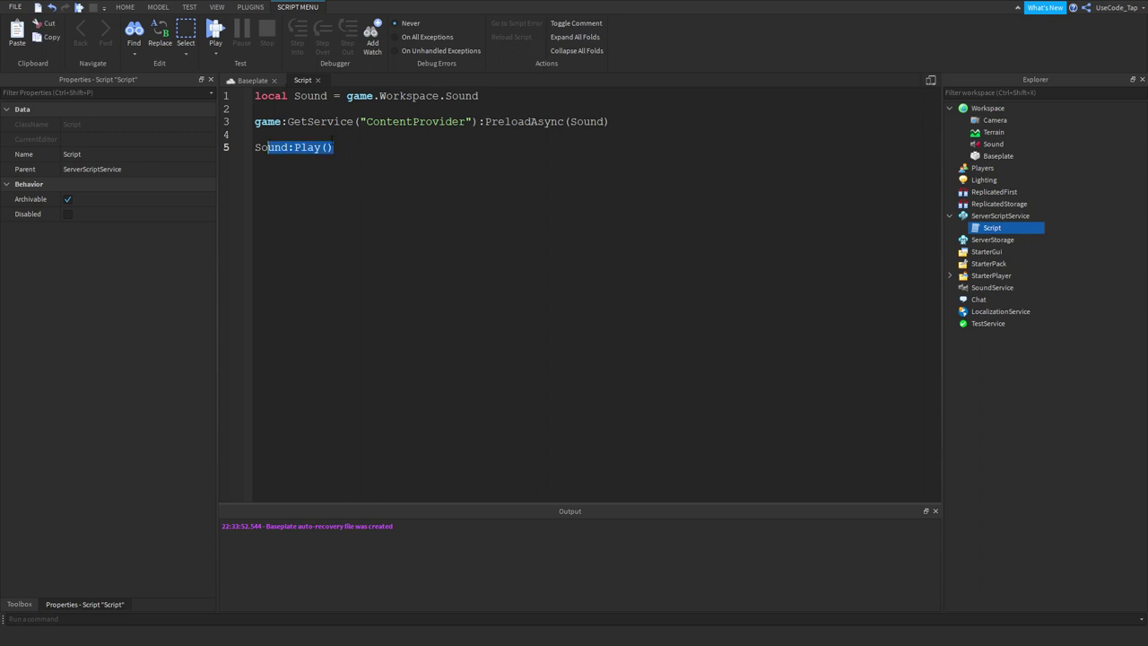
click(421, 134)
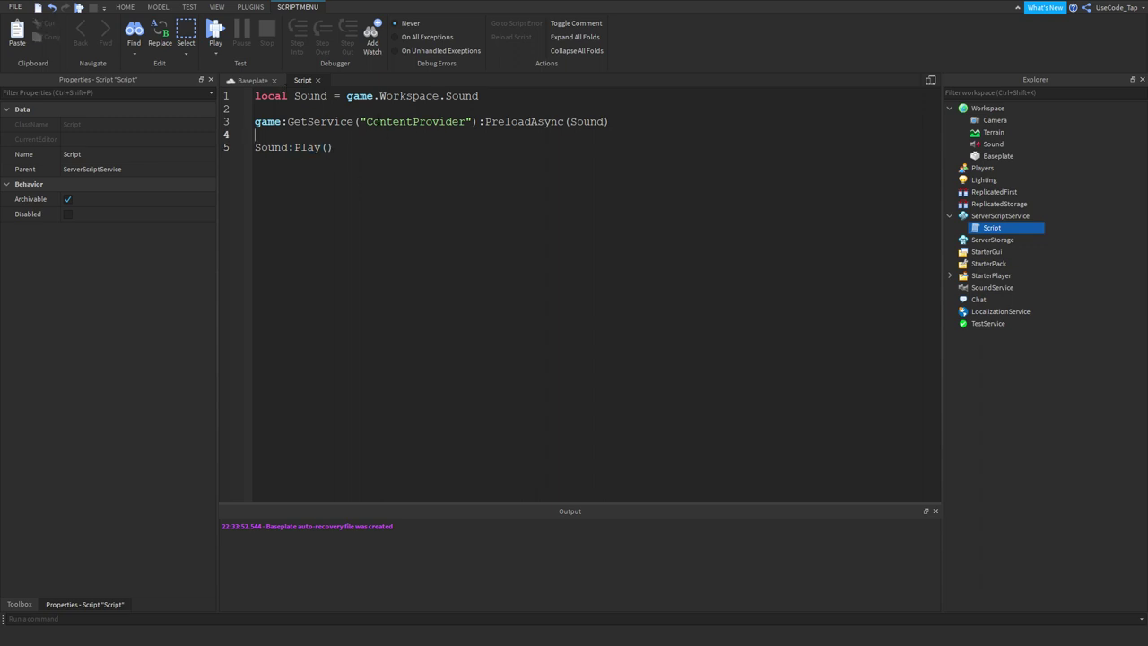
drag(610, 121, 254, 121)
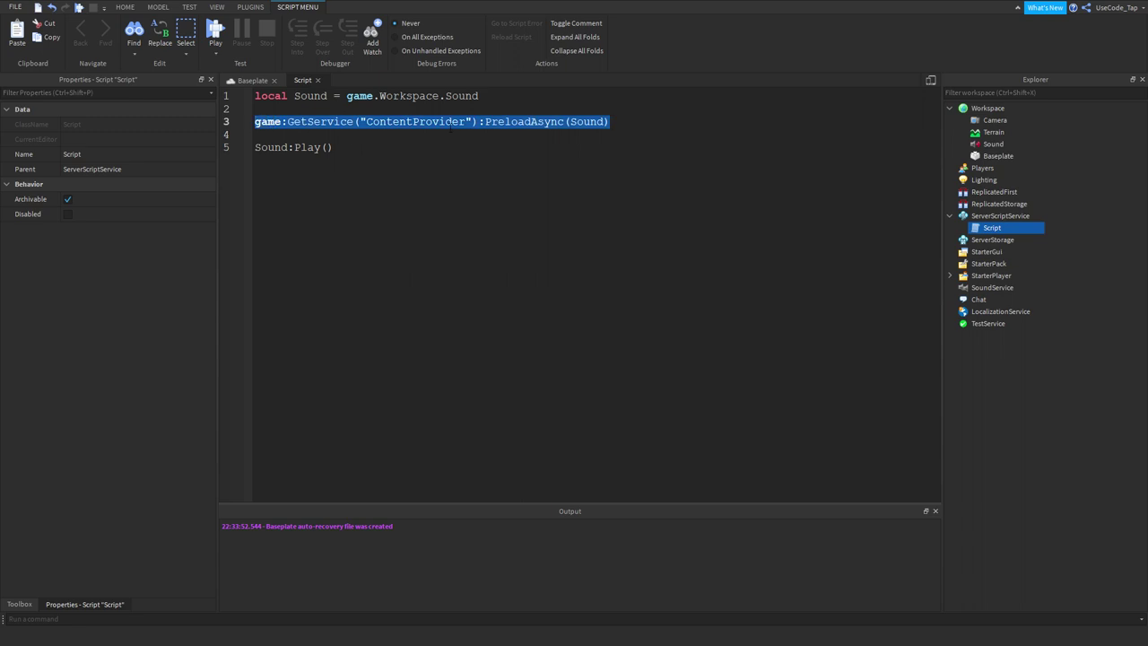
click(450, 124)
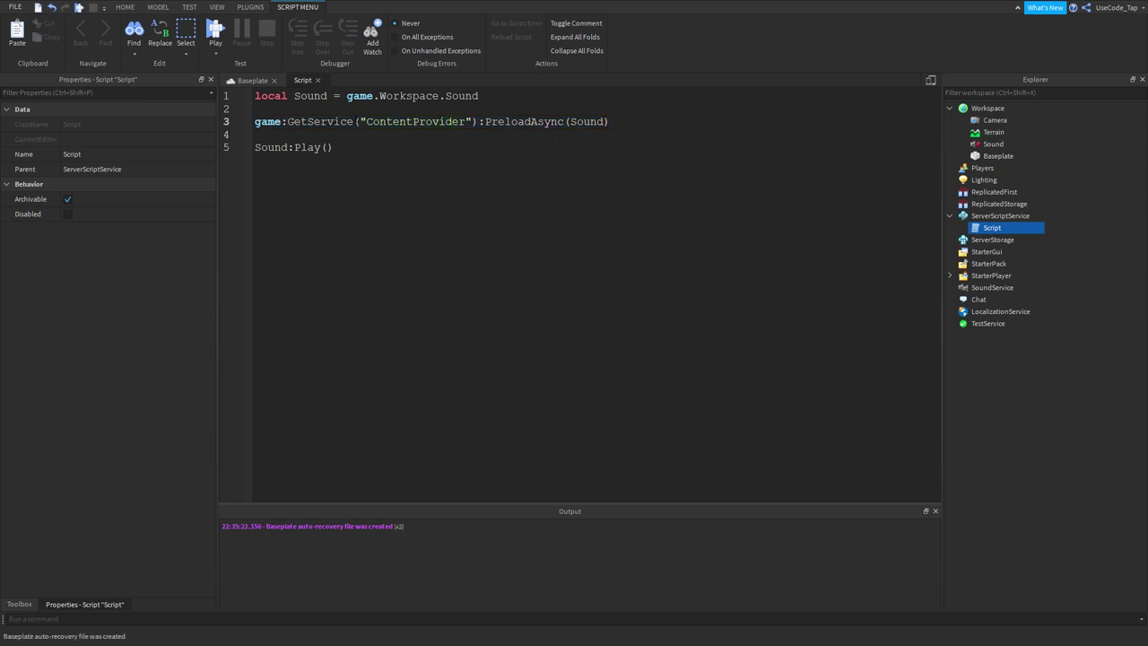
Remove the game:GetService("ContentProvider") prefix from line 3, leaving only :PreloadAsync(Sound)
drag(473, 122, 234, 130)
key(Right)
key(Right)
key(Right)
key(BackSpace)
key(BackSpace)
key(BackSpace)
key(BackSpace)
key(BackSpace)
key(BackSpace)
key(BackSpace)
key(BackSpace)
key(BackSpace)
key(BackSpace)
key(BackSpace)
key(BackSpace)
key(BackSpace)
key(BackSpace)
key(BackSpace)
key(BackSpace)
key(BackSpace)
key(BackSpace)
key(BackSpace)
key(BackSpace)
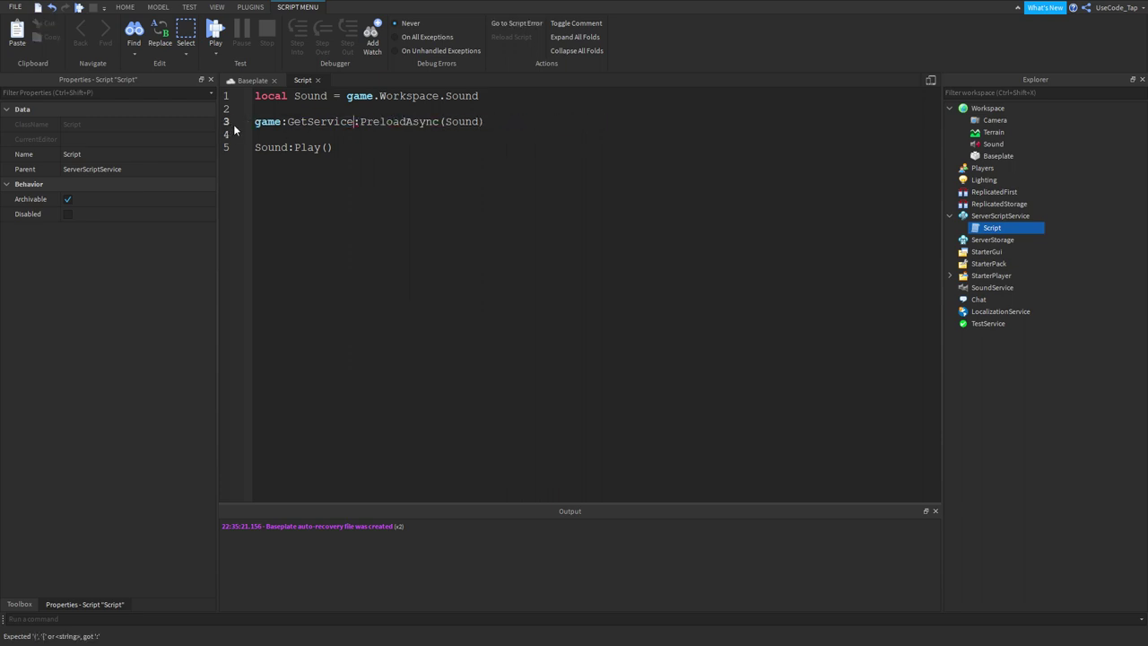
key(BackSpace)
key(BackSpace)
key(BackSpace)
key(BackSpace)
Declare the variable local ContentProvider = game:GetService("ContentProvider") on line 2, below the Sound variable
key(Up)
text(local COntent)
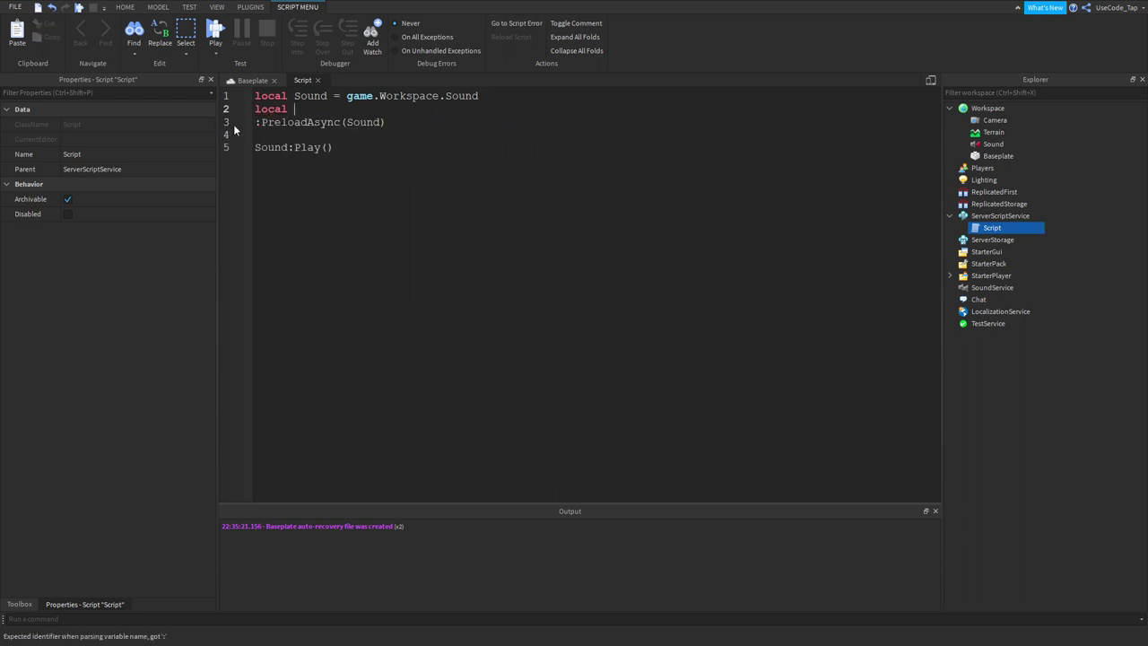
key(BackSpace)
key(BackSpace)
key(BackSpace)
key(BackSpace)
key(BackSpace)
key(BackSpace)
text(ontentProvider = g)
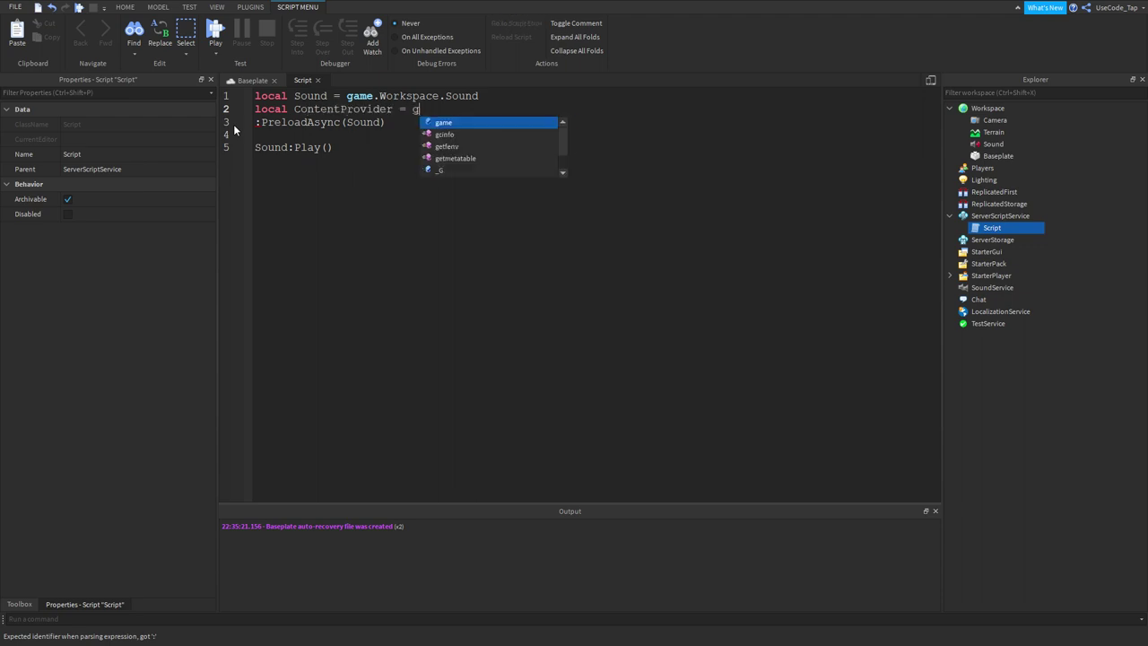
text(ame:GetService(")
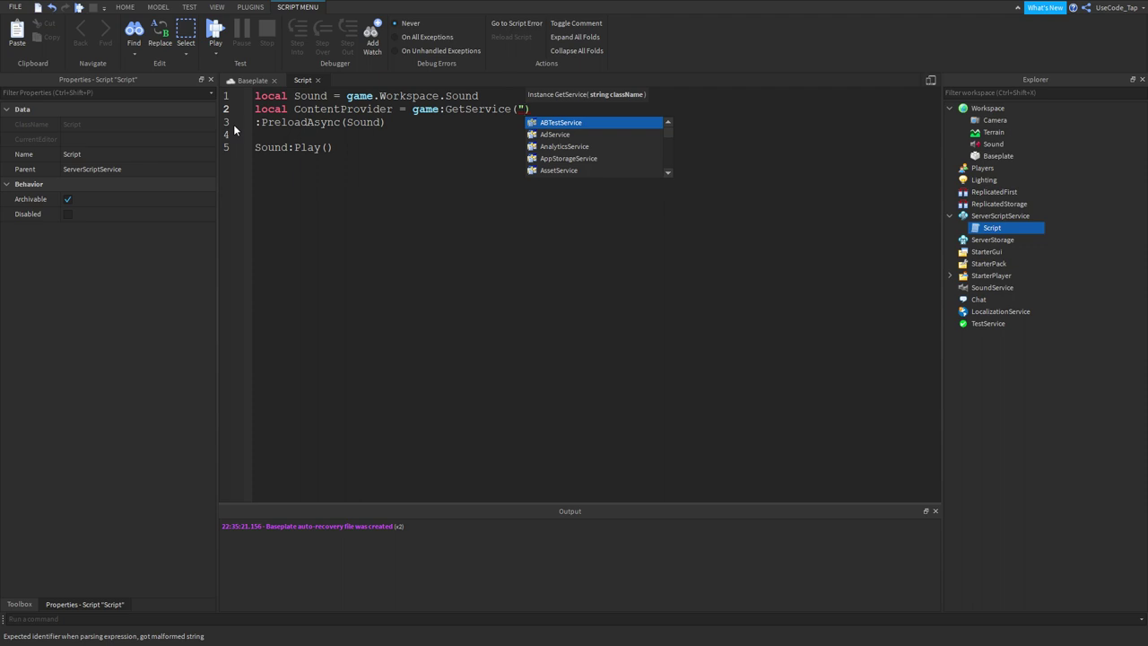
text(Con)
key(Tab)
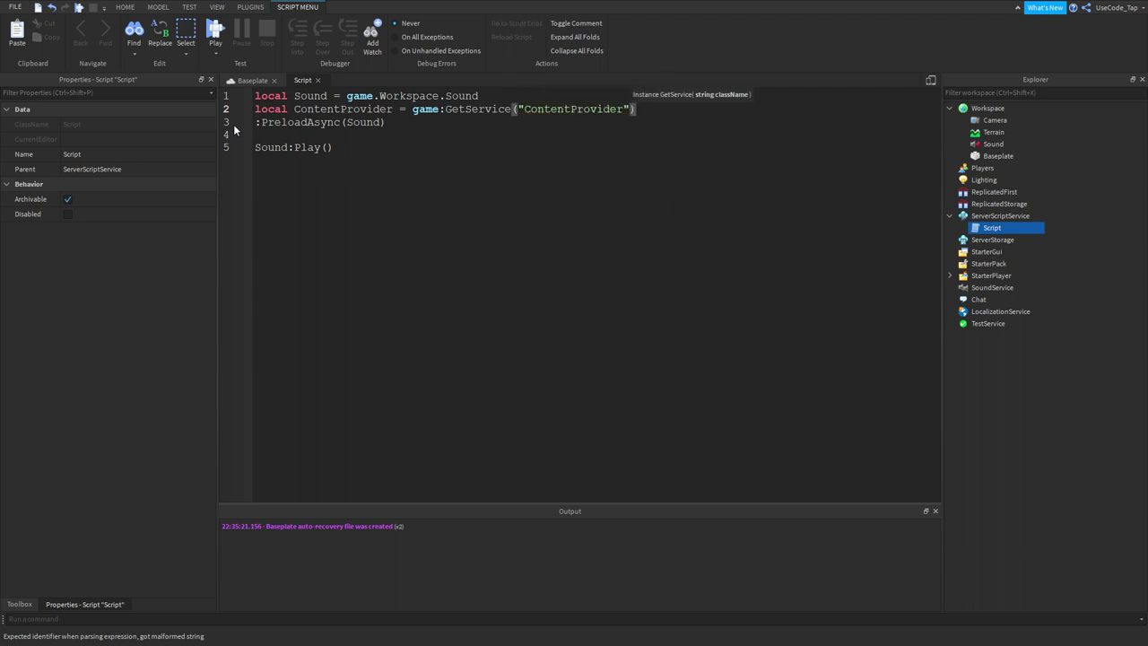
text())
Put the ContentProvider variable name in front of :PreloadAsync(Sound) and insert a blank line between the variable declarations and that call
double_click(344, 108)
key(ctrl+c)
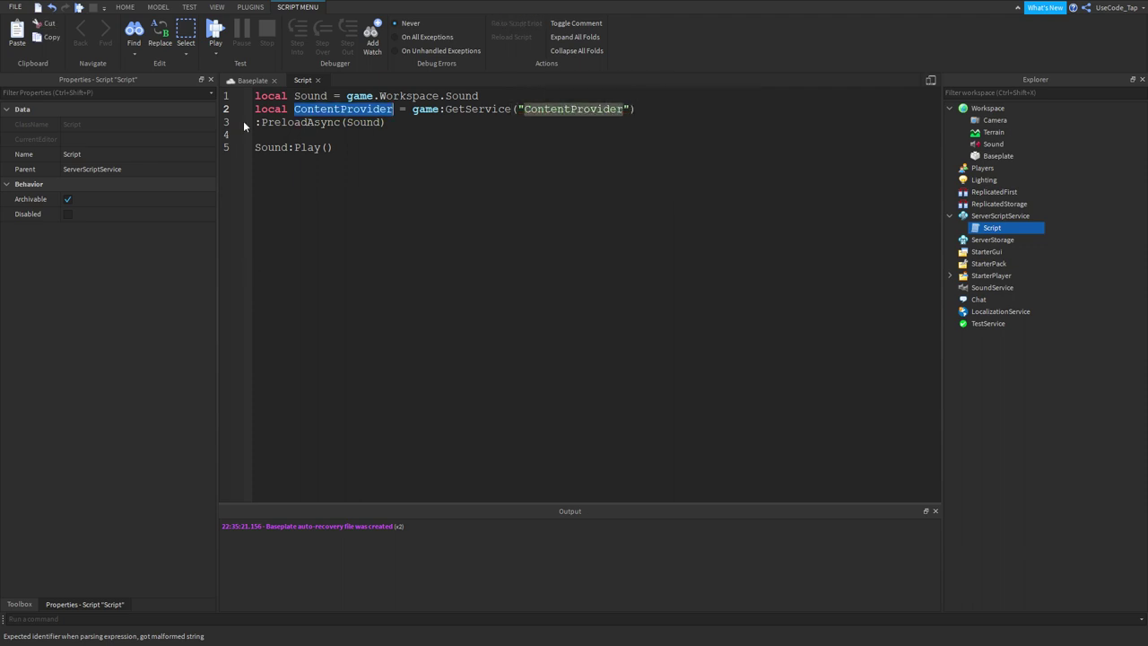
click(246, 121)
key(ctrl+v)
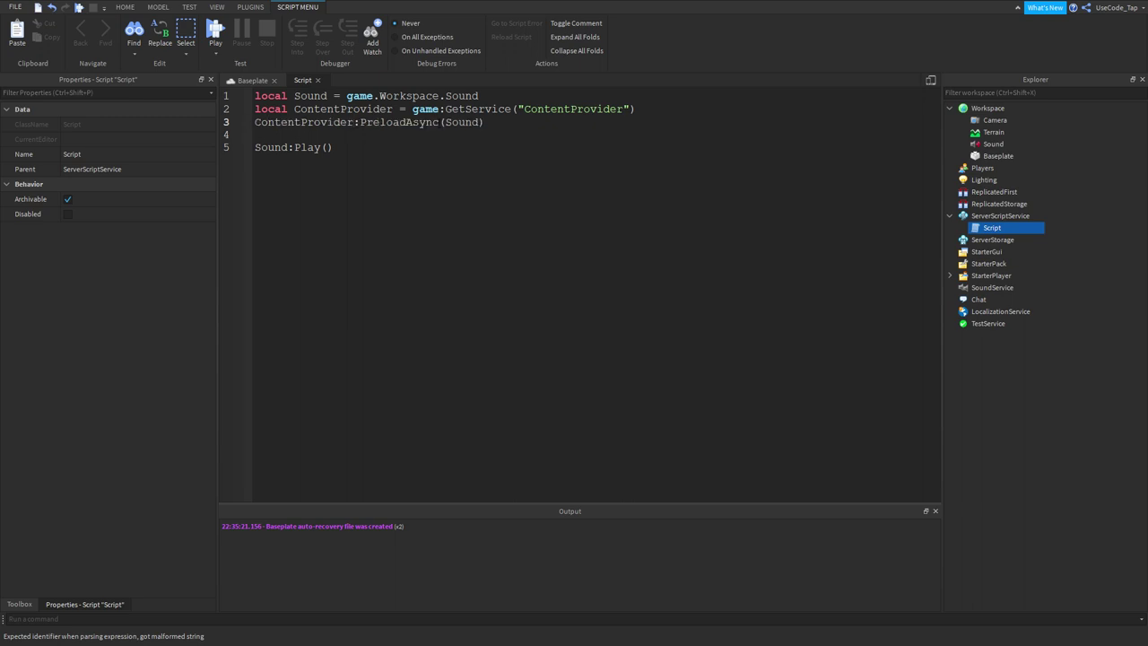
click(706, 99)
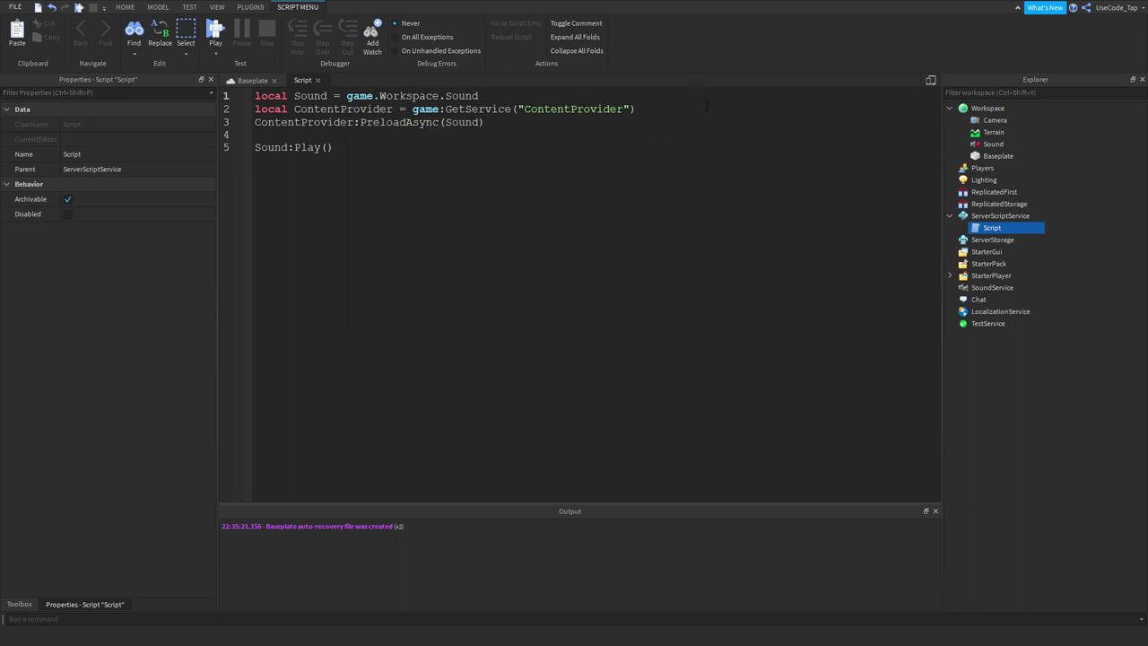
key(Return)
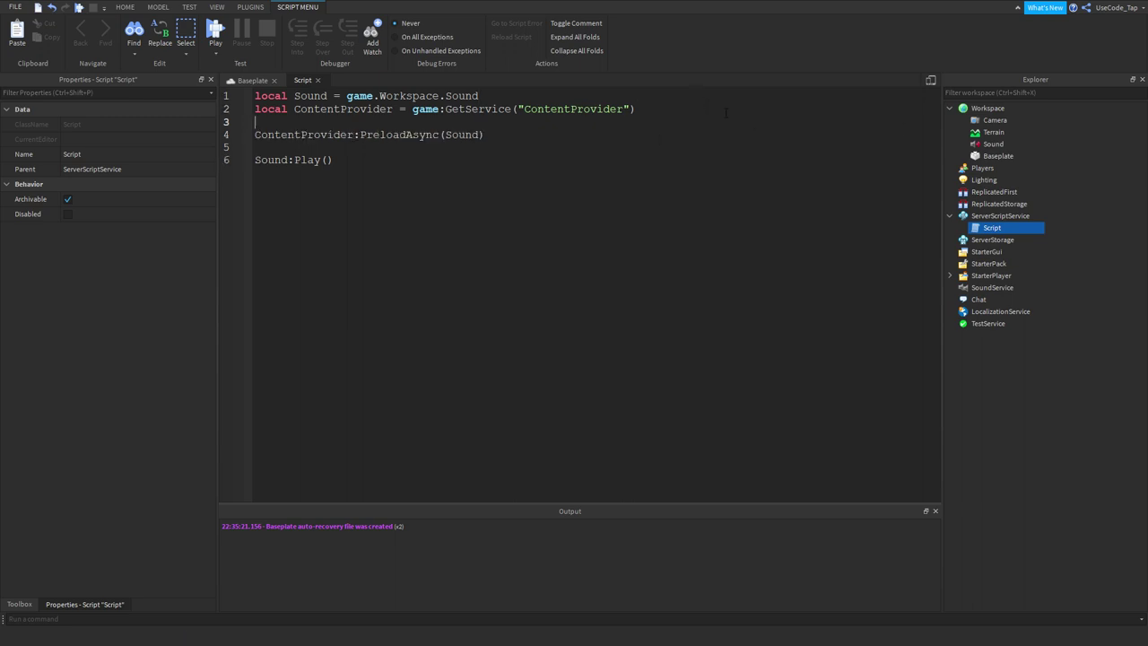
click(512, 139)
triple_click(512, 139)
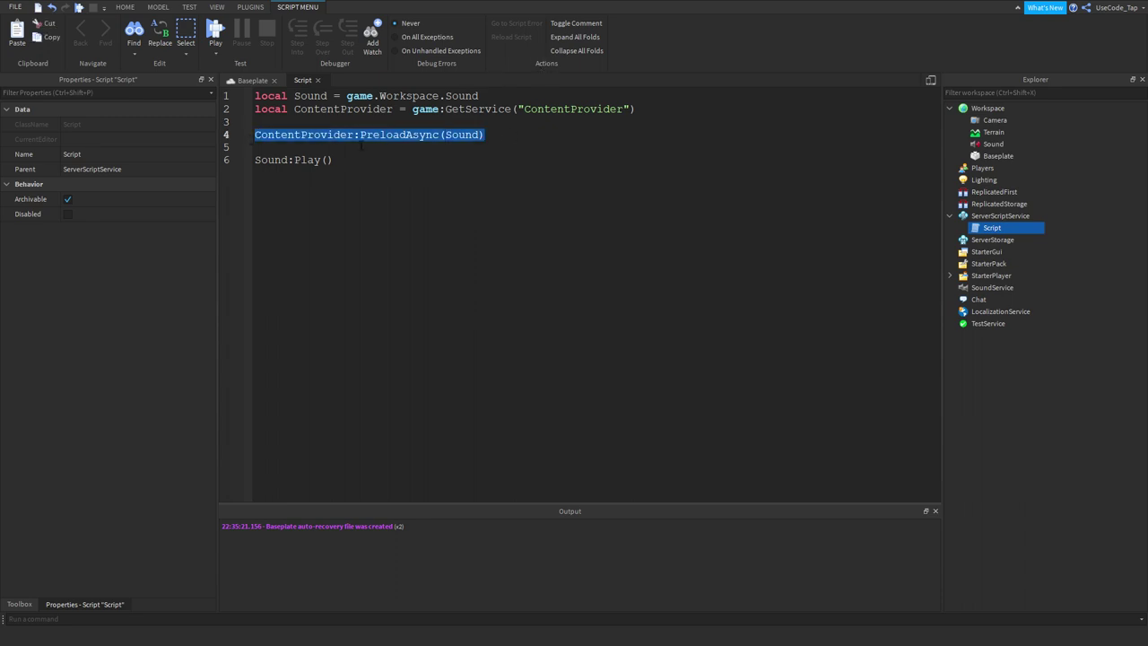